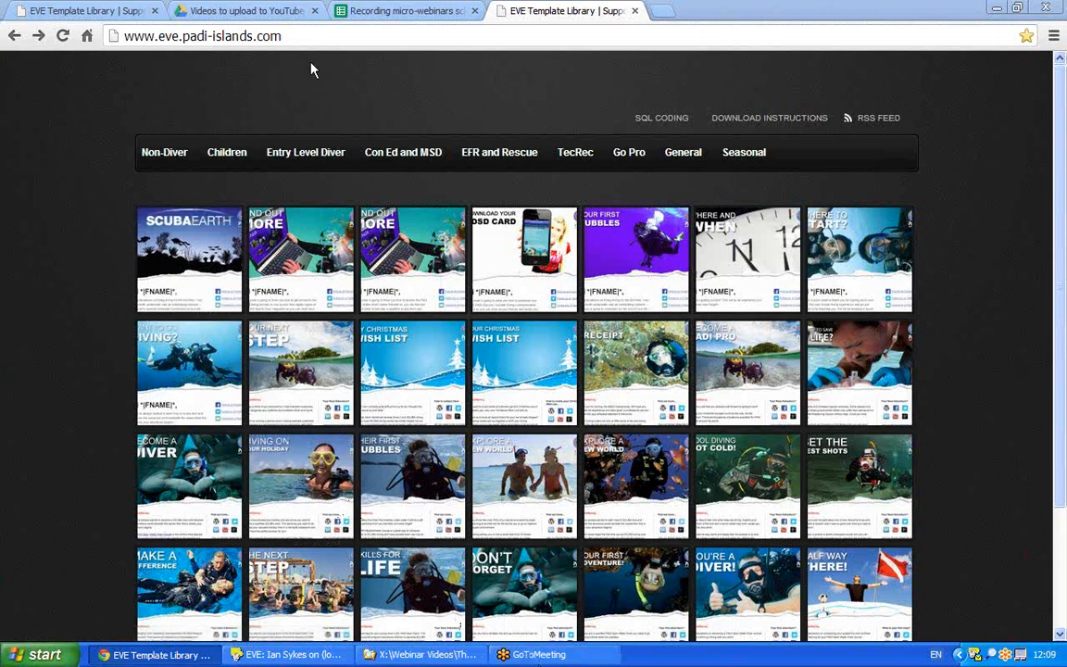
Open the Advanced Open Water Diver category from the Con Ed and MSD menu.
click(292, 37)
drag(293, 37, 68, 55)
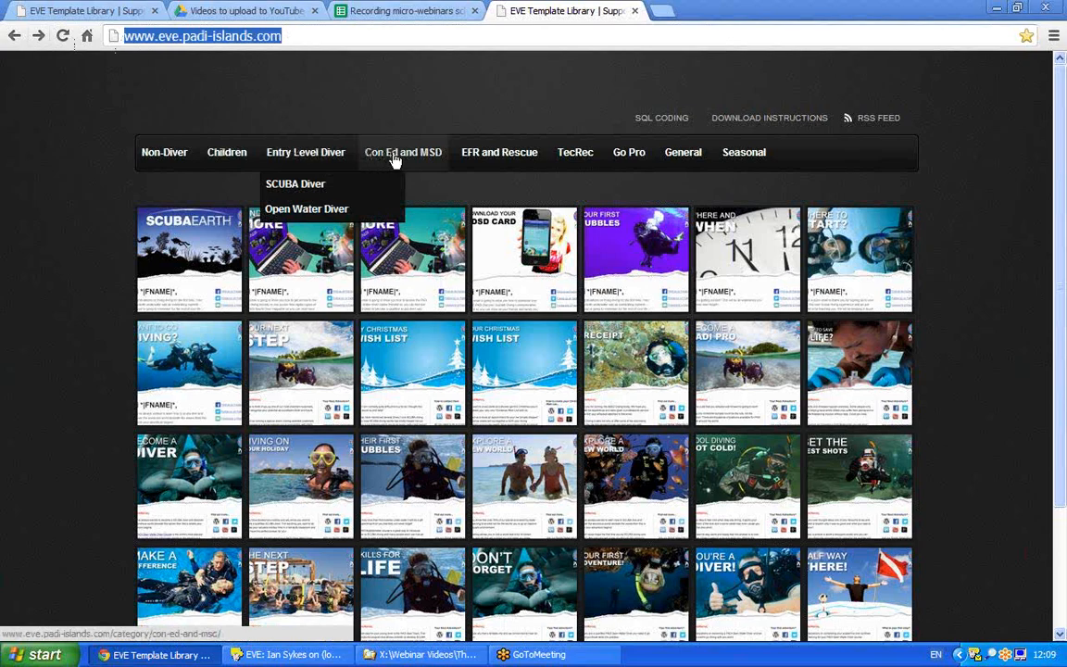
mouse_move(400, 162)
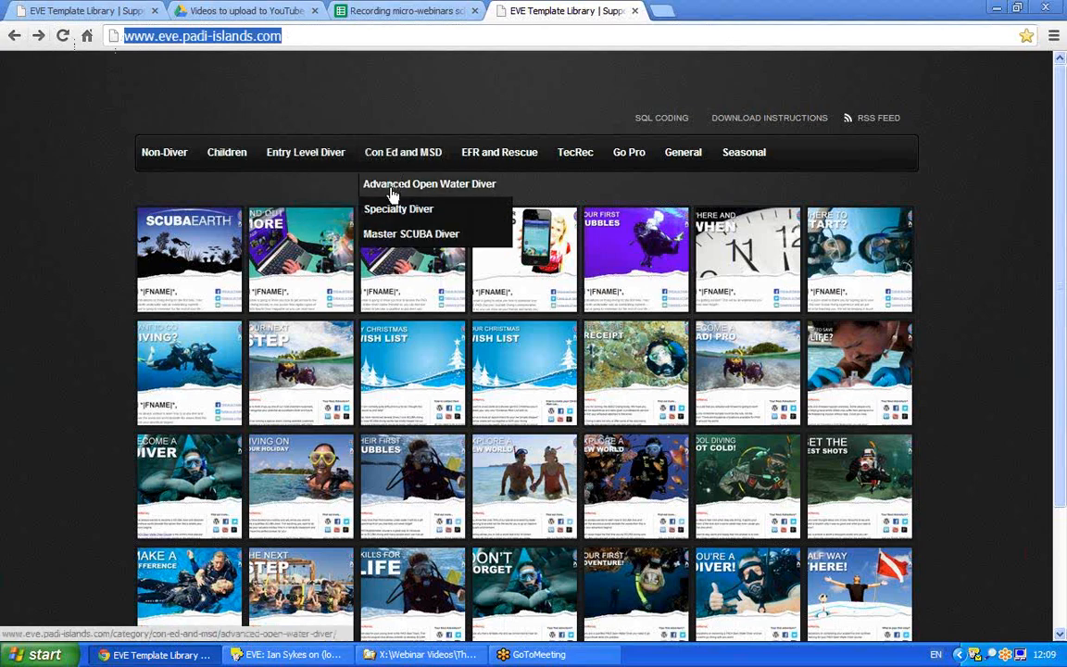
click(390, 189)
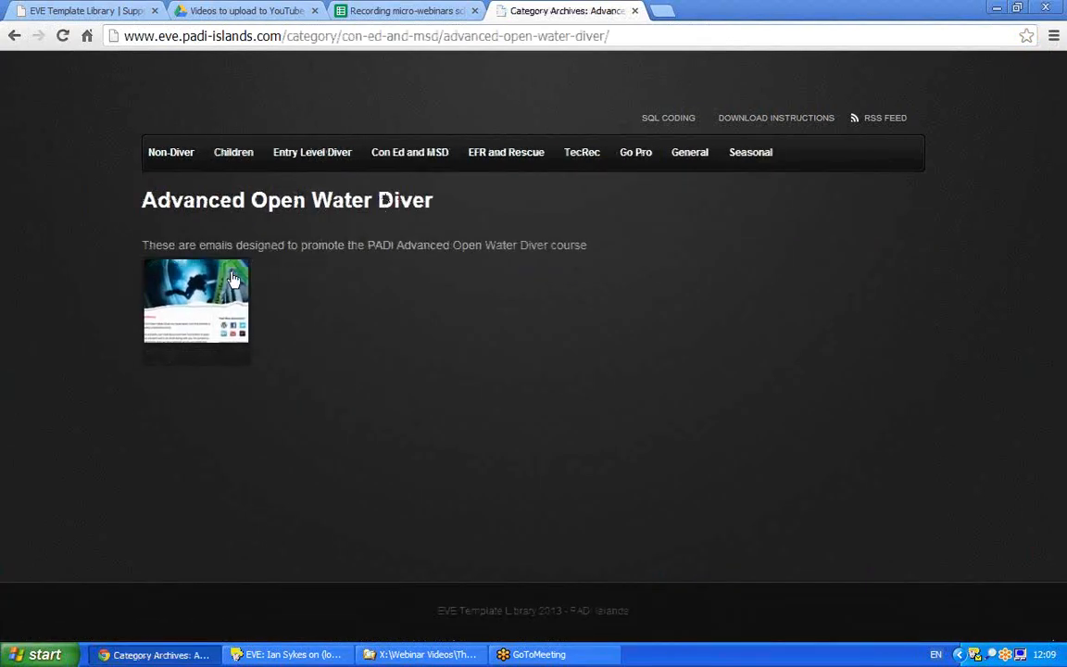
Open the aow01 'Discover New Adventures' template preview and copy its web address.
click(195, 301)
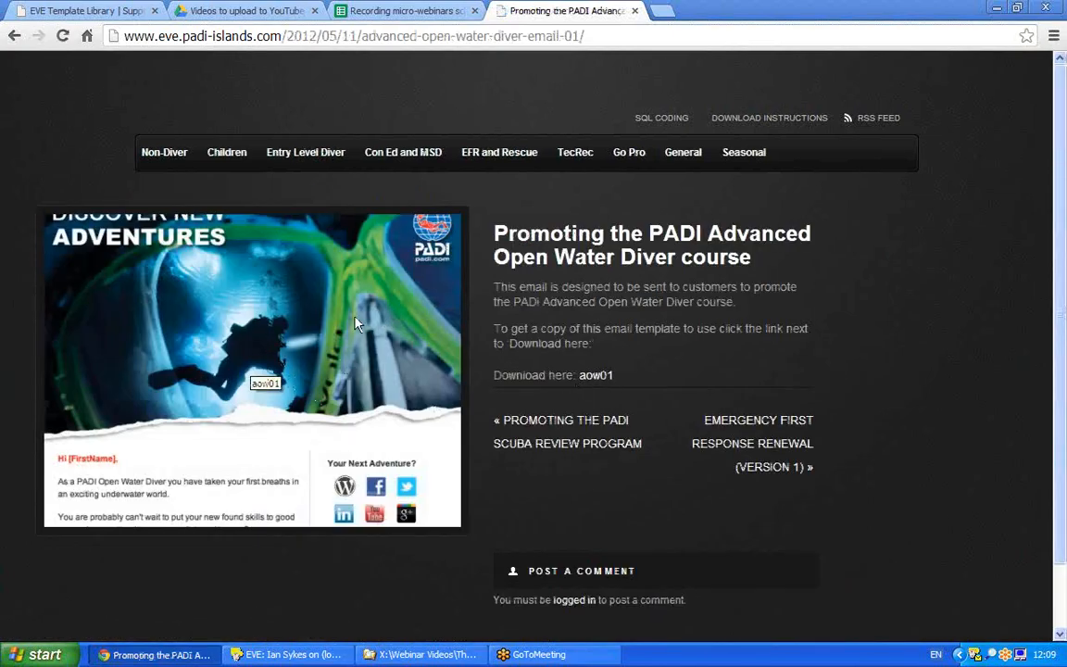
click(597, 381)
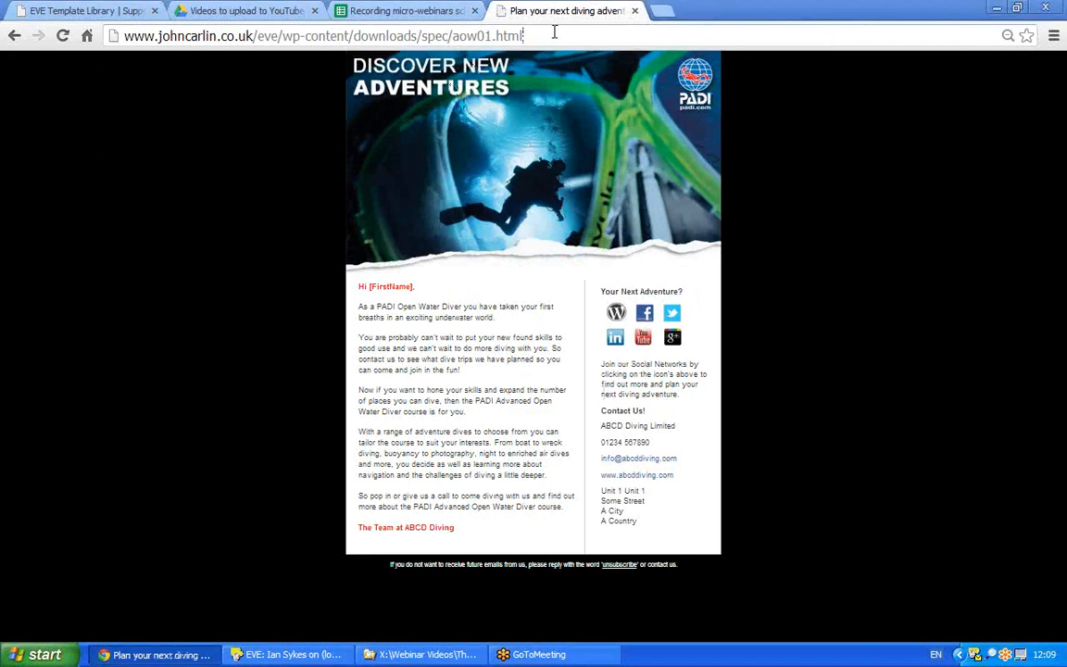
drag(553, 33, 120, 35)
key(ctrl+c)
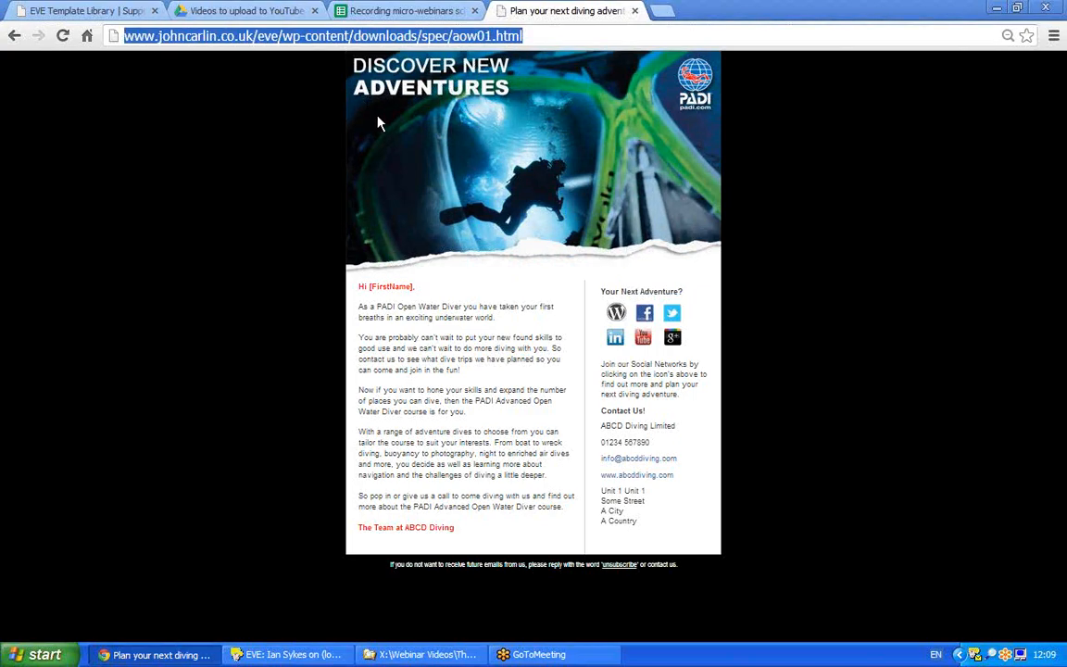
right_click(270, 41)
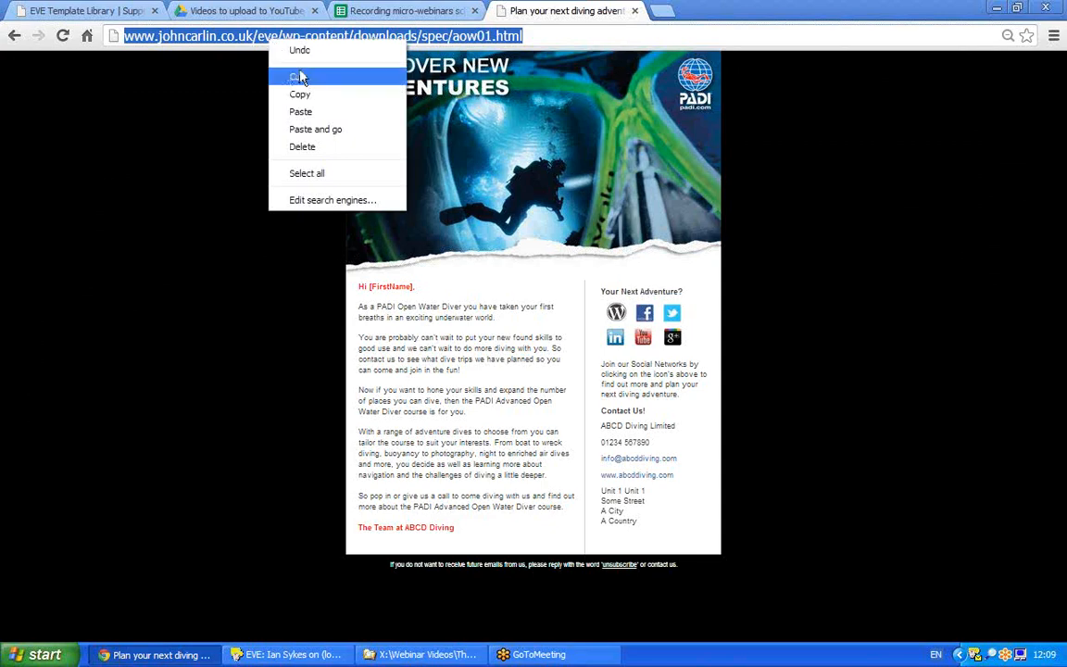
click(315, 96)
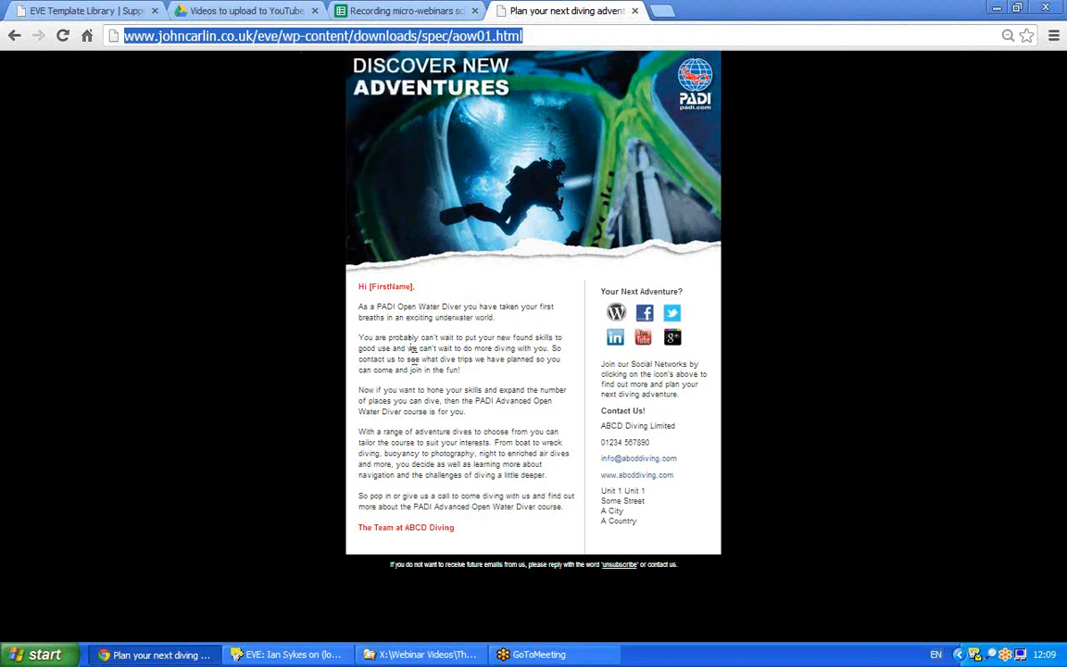
click(974, 656)
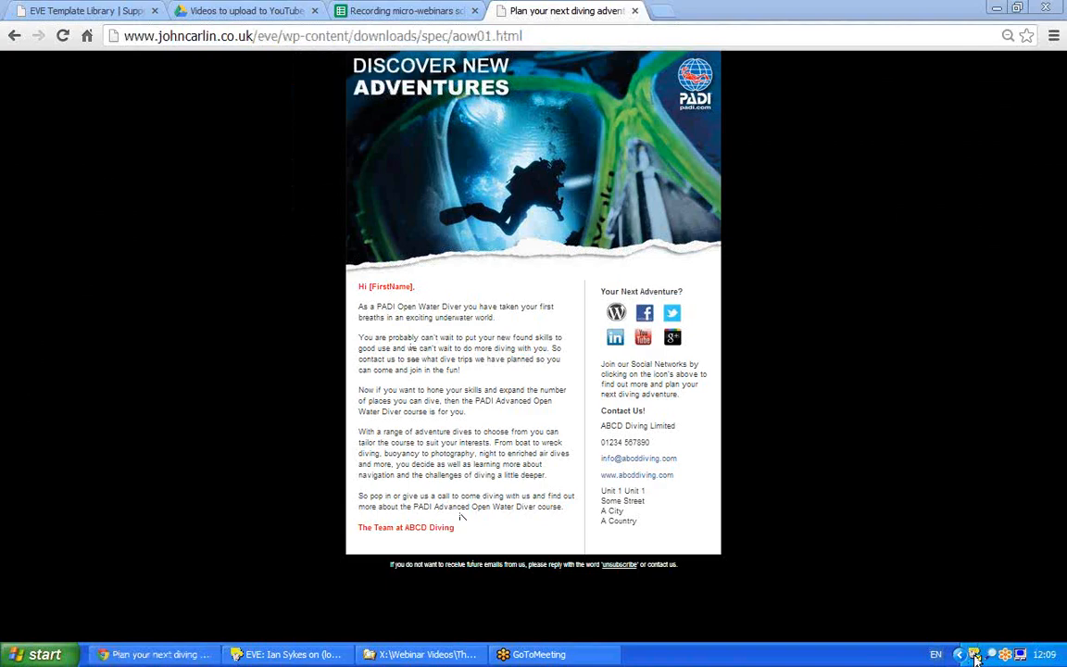
Start a new Mail Chimp email job and begin a campaign from a template.
double_click(974, 656)
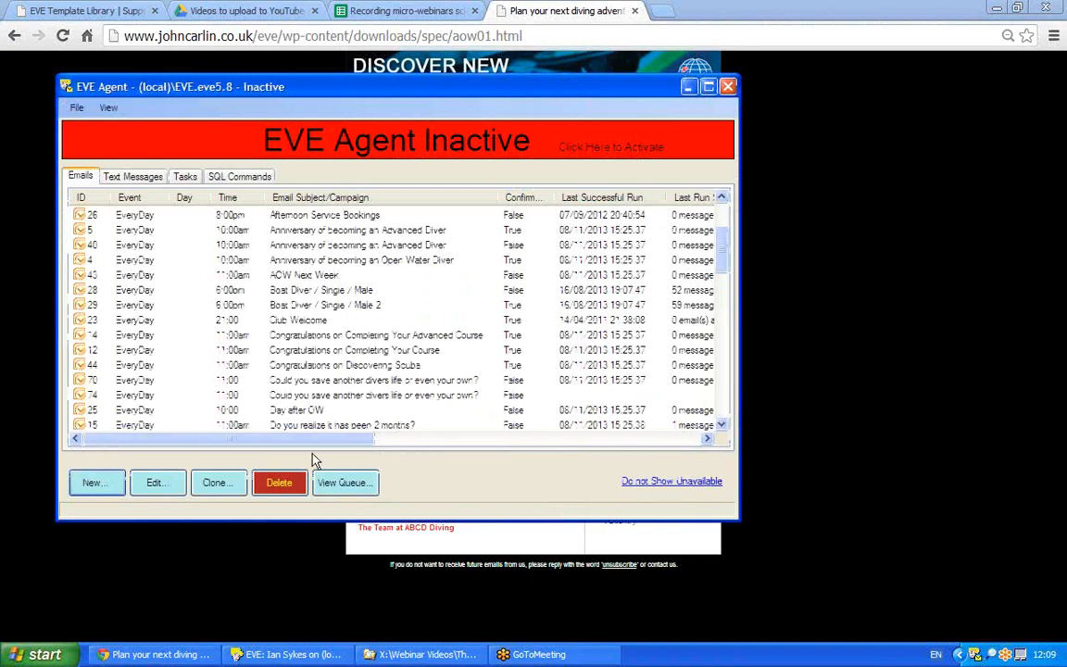
click(91, 485)
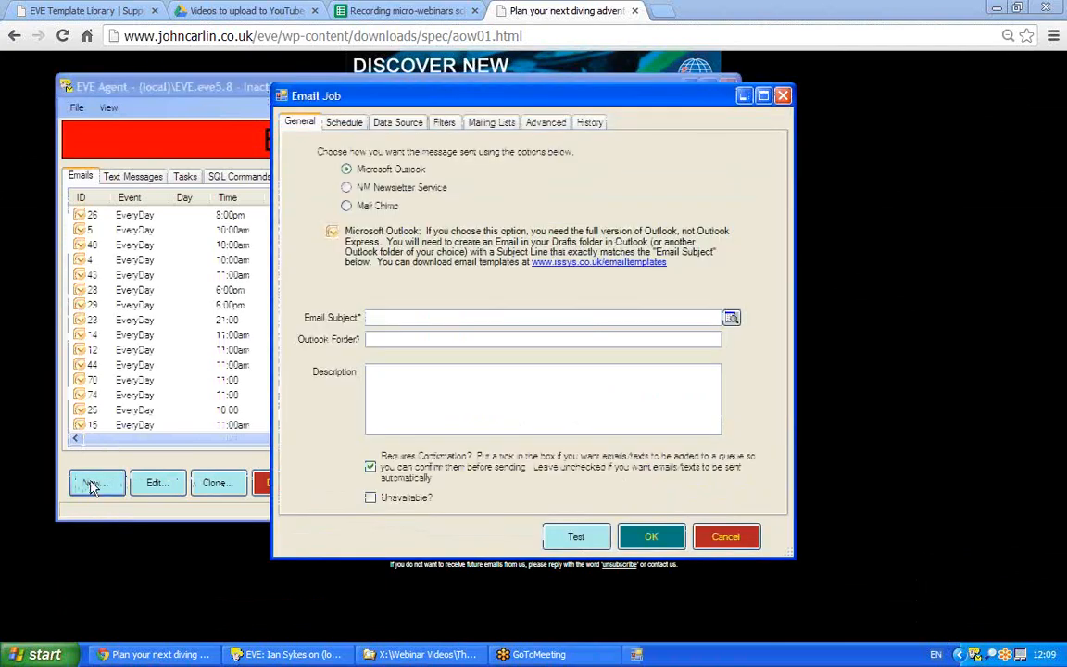
click(357, 210)
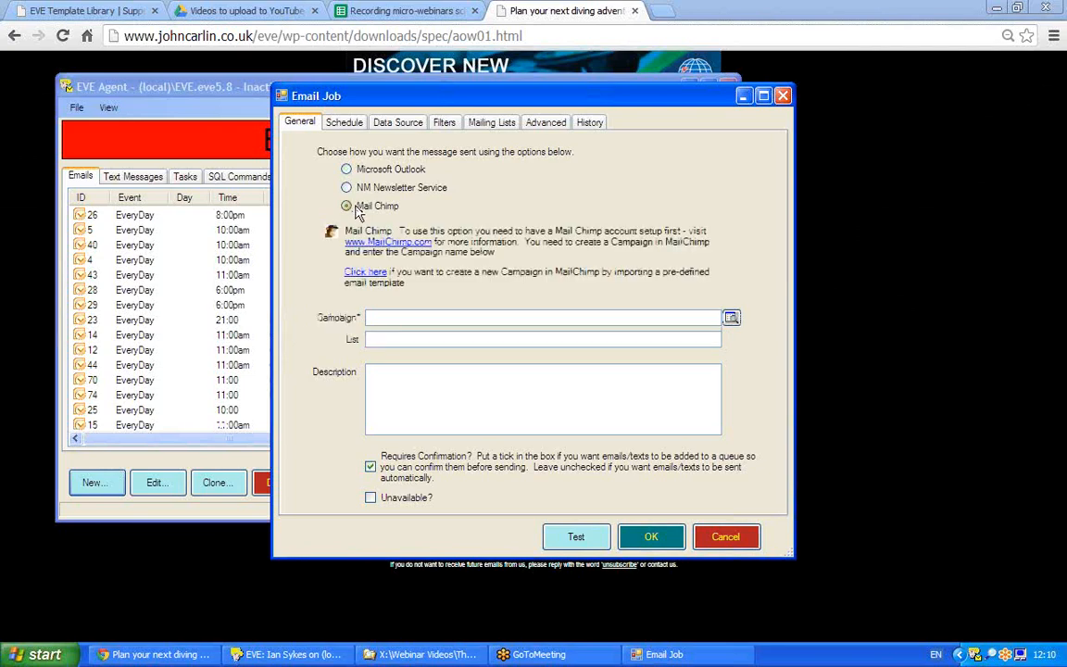
click(363, 276)
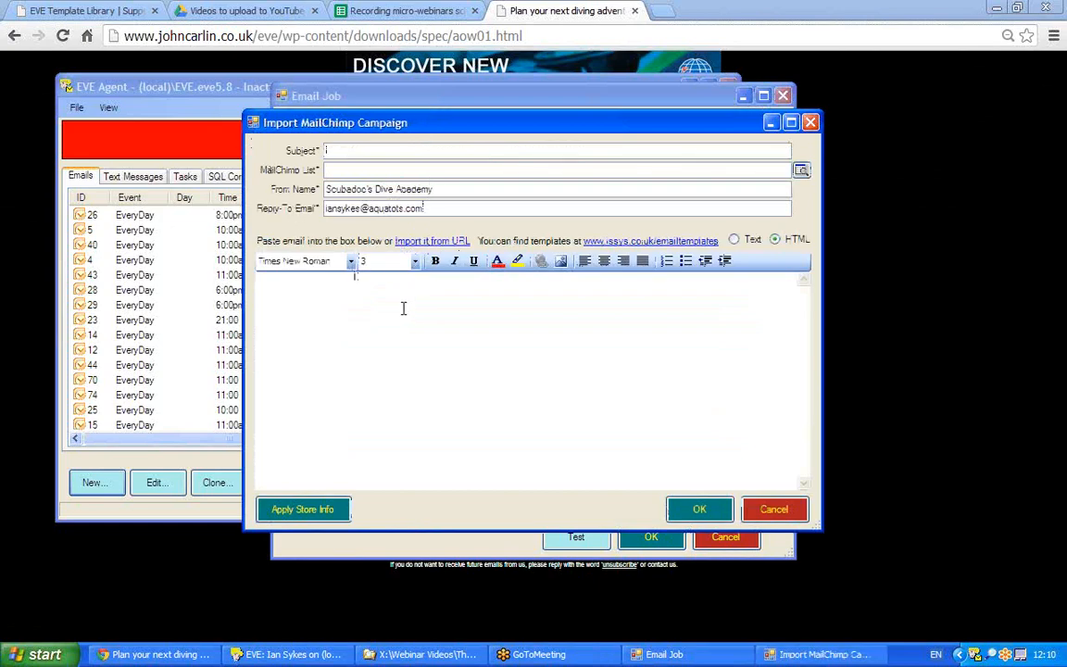
Import aow01 from the copied URL, accepting the store's e-mail, website, name and phone.
click(429, 242)
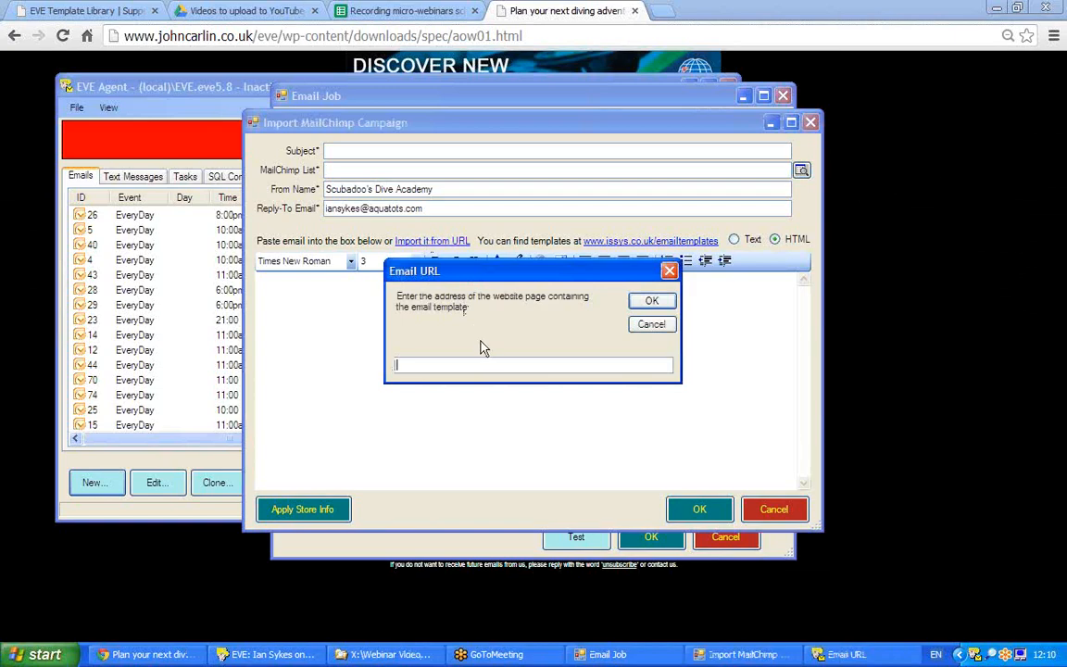
key(ctrl+v)
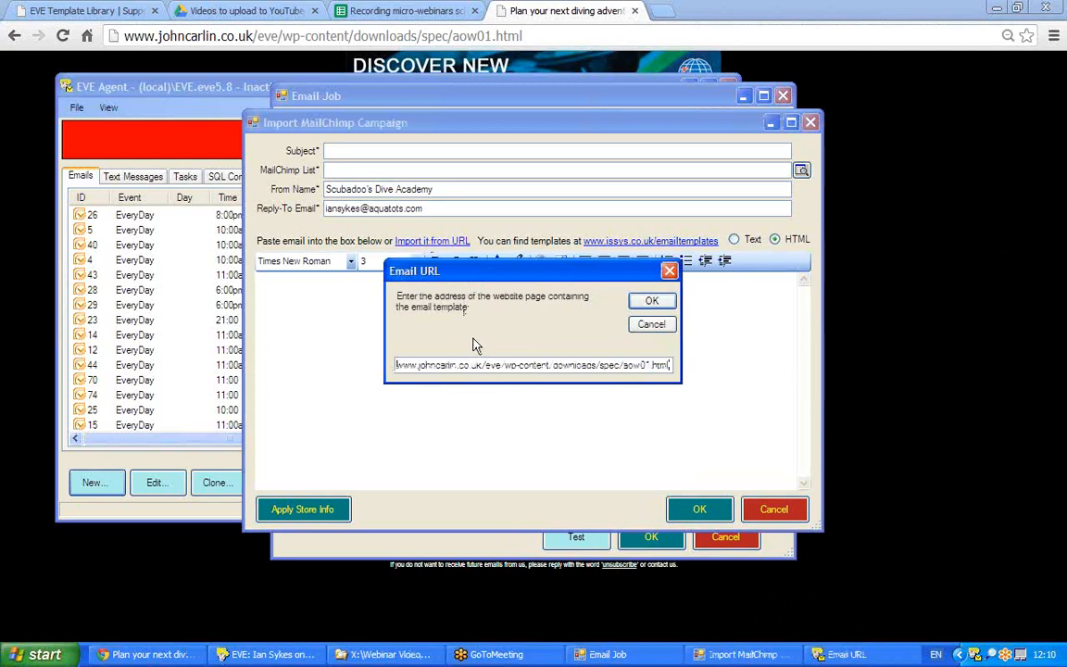
click(651, 300)
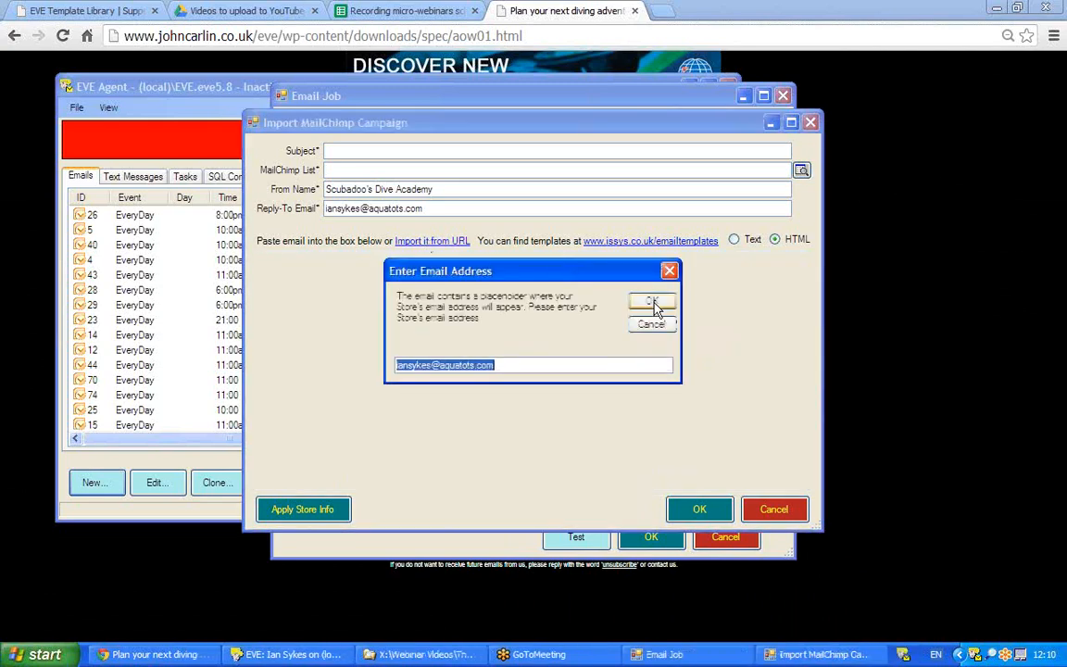
click(654, 302)
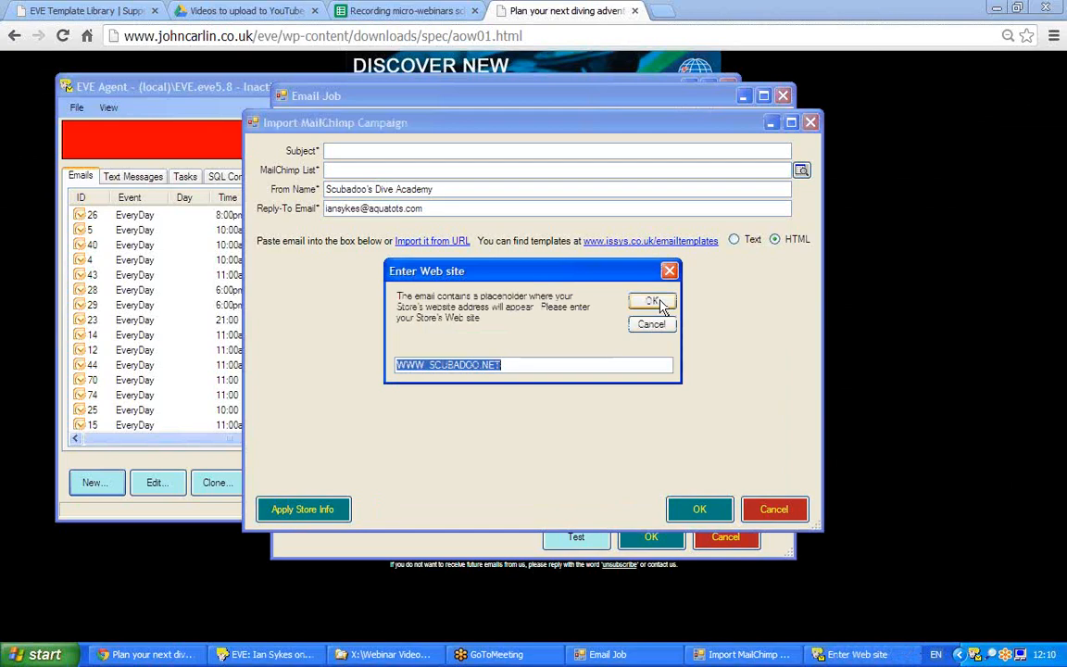
click(653, 301)
click(653, 302)
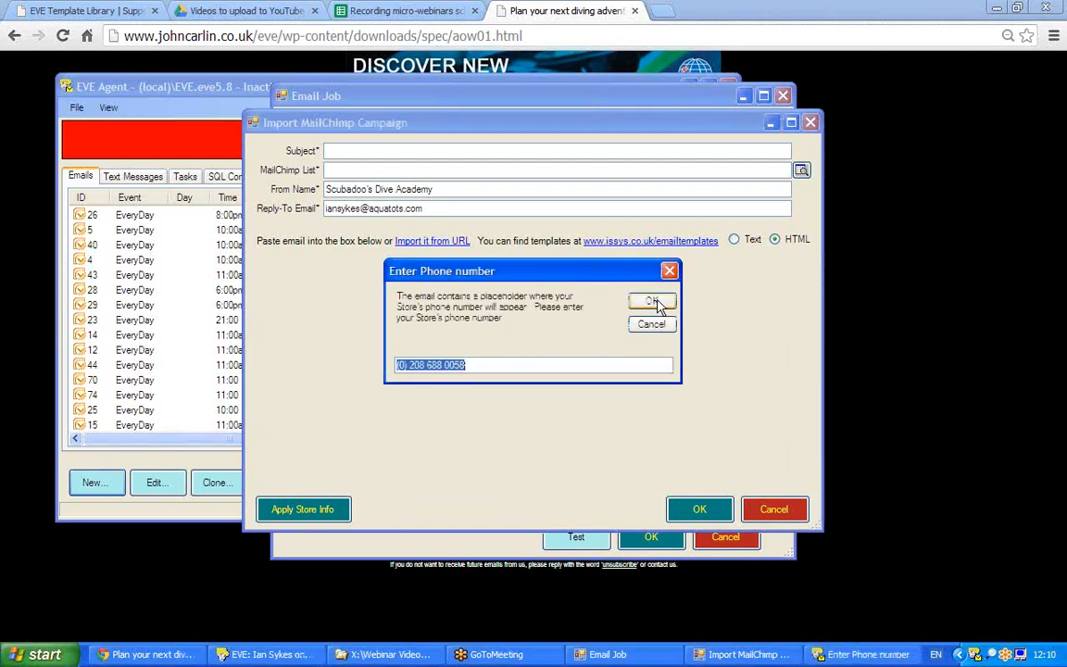
click(652, 302)
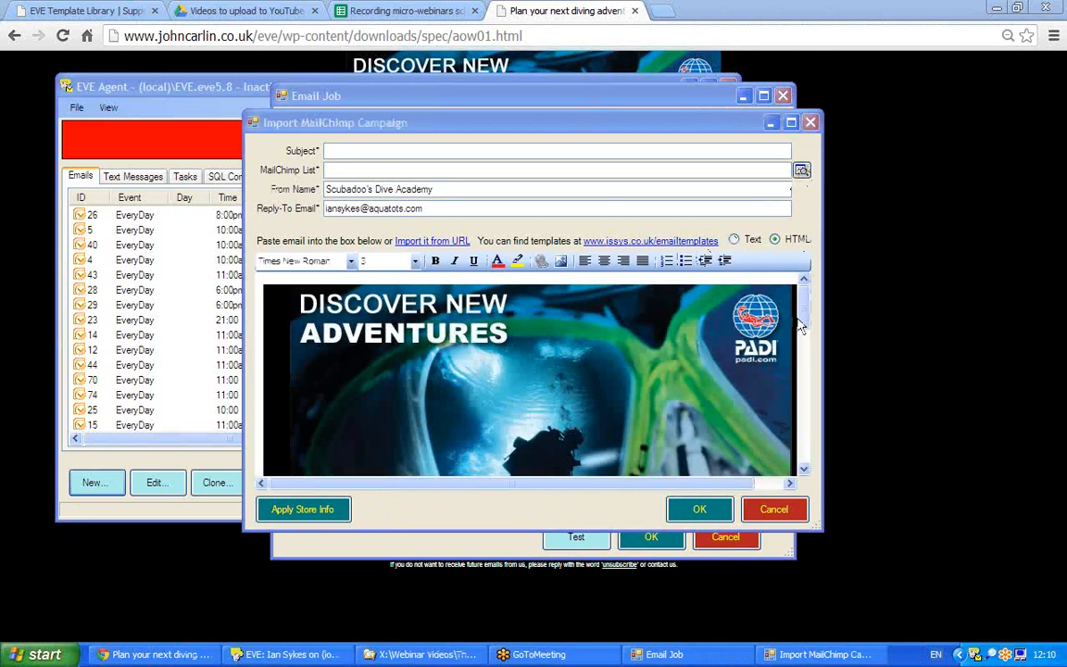
drag(804, 291, 800, 389)
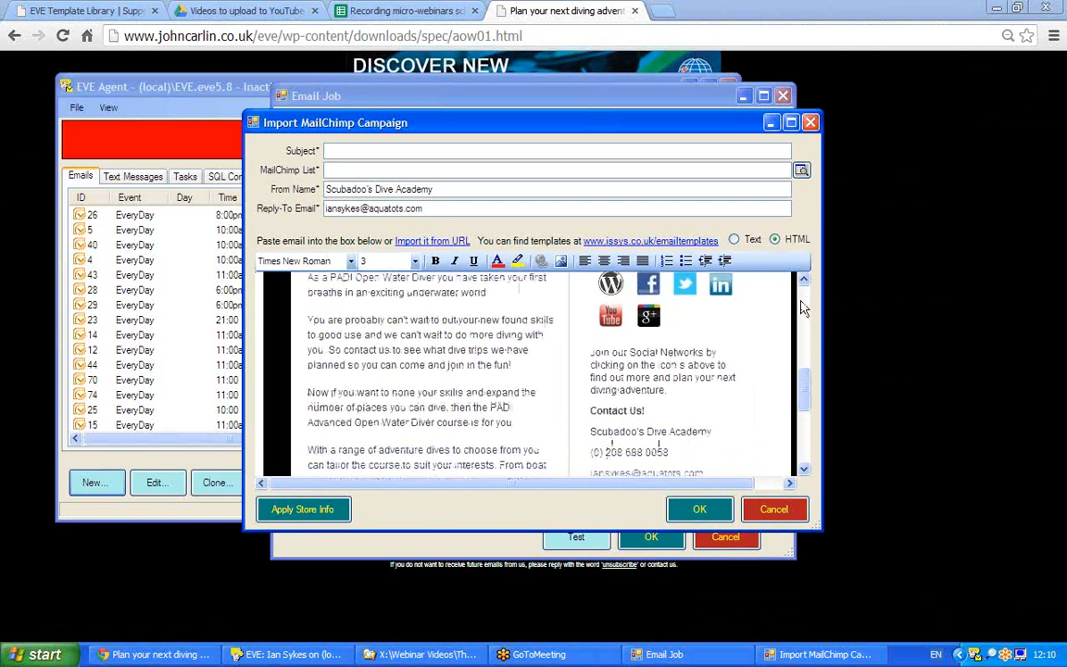
click(801, 298)
click(801, 298)
drag(801, 314, 803, 313)
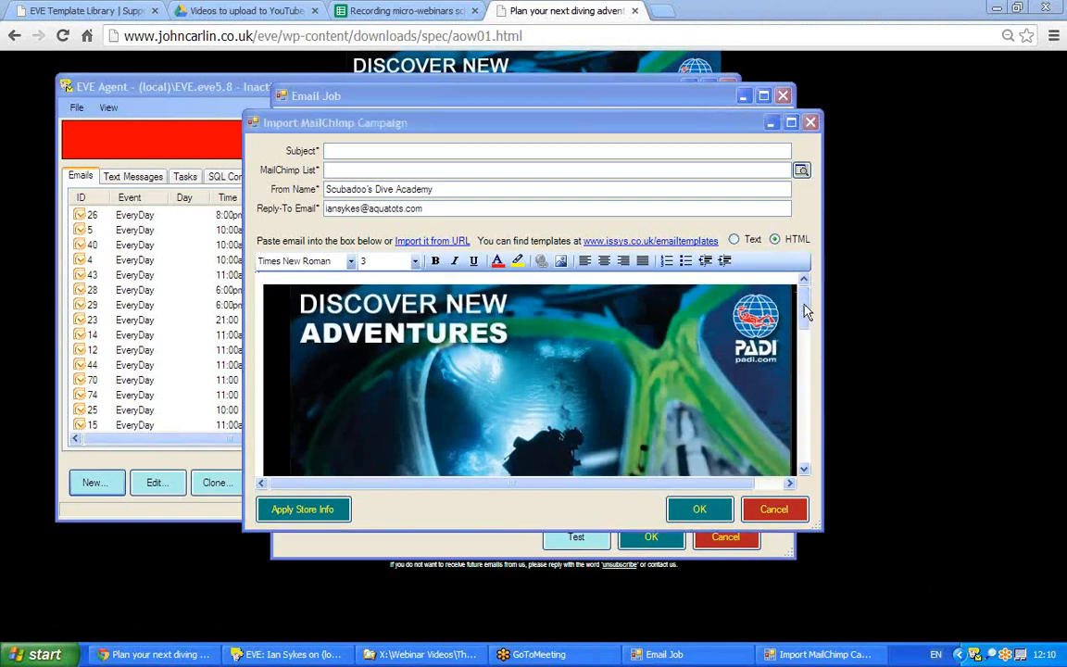
drag(805, 312, 804, 371)
drag(329, 390, 461, 405)
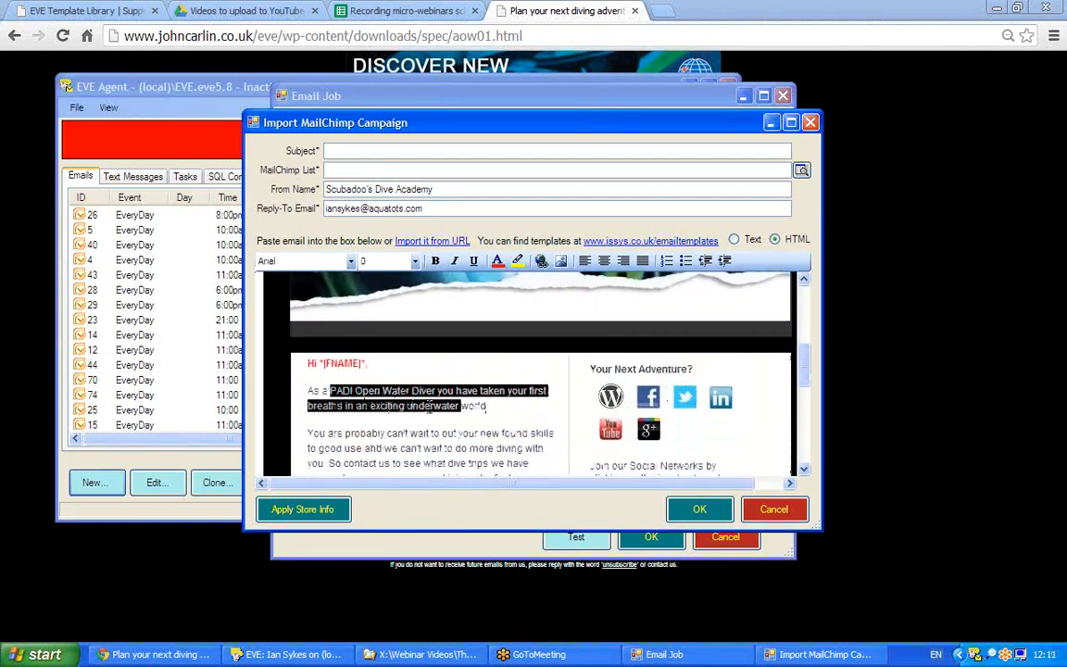
click(610, 396)
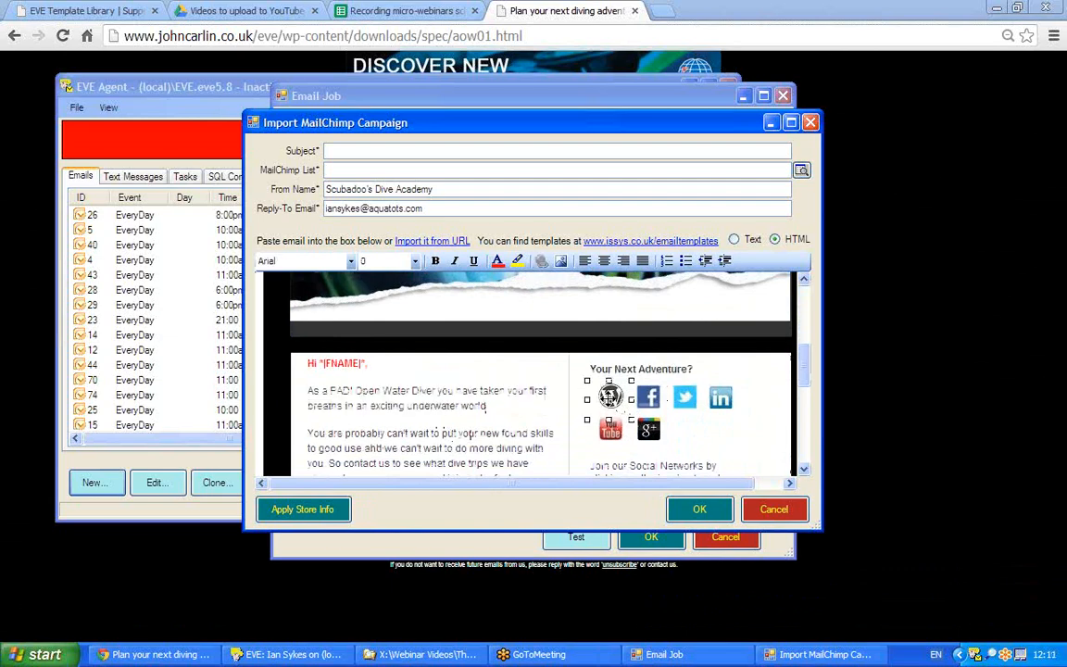
Cancel the link settings for the WordPress icon without adding a link.
key(ctrl+k)
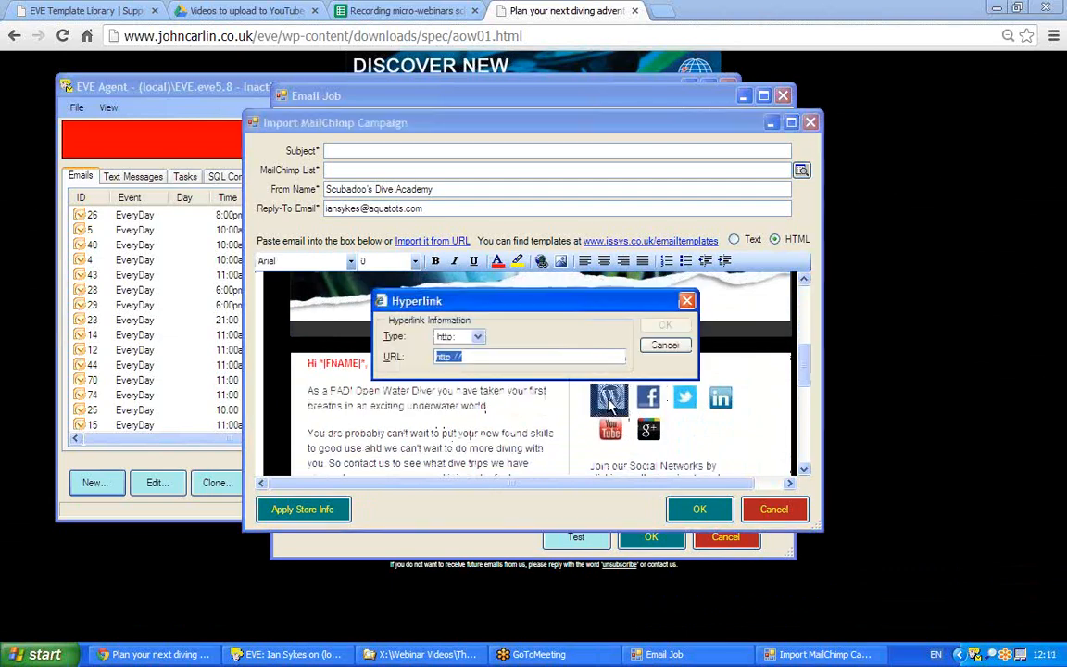
click(480, 357)
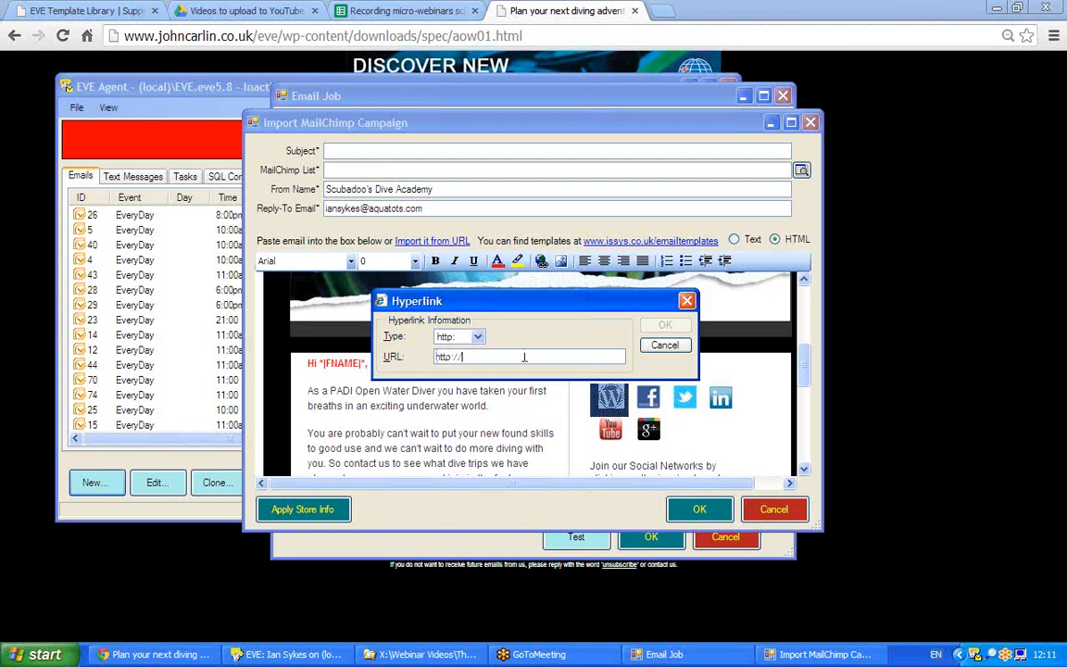
click(661, 345)
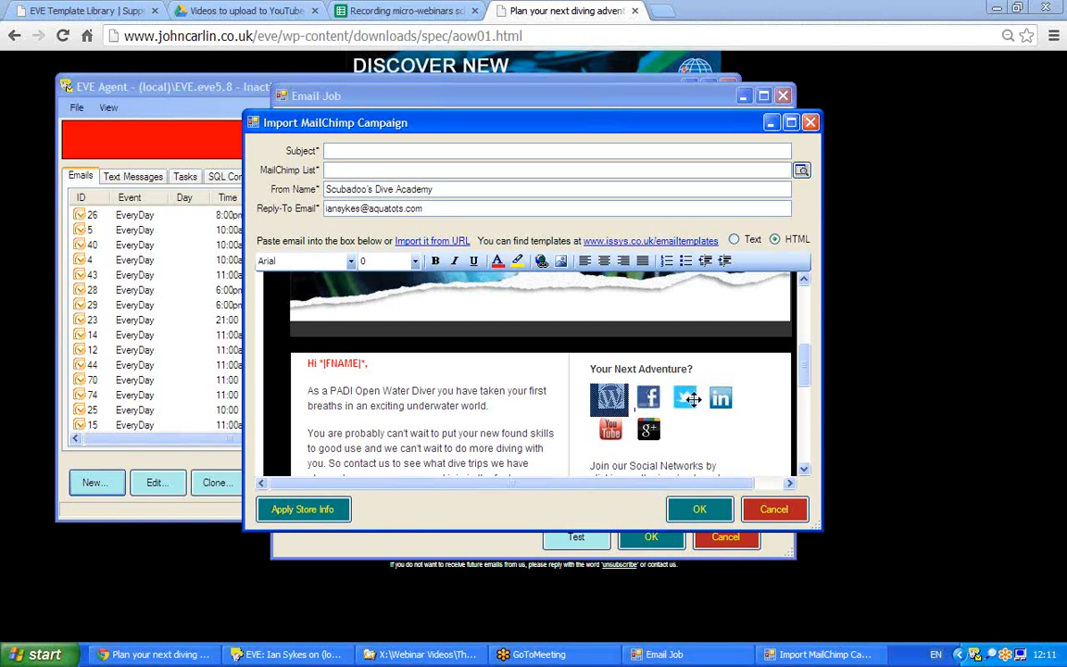
Delete the Twitter icon from the social network icons row.
click(685, 396)
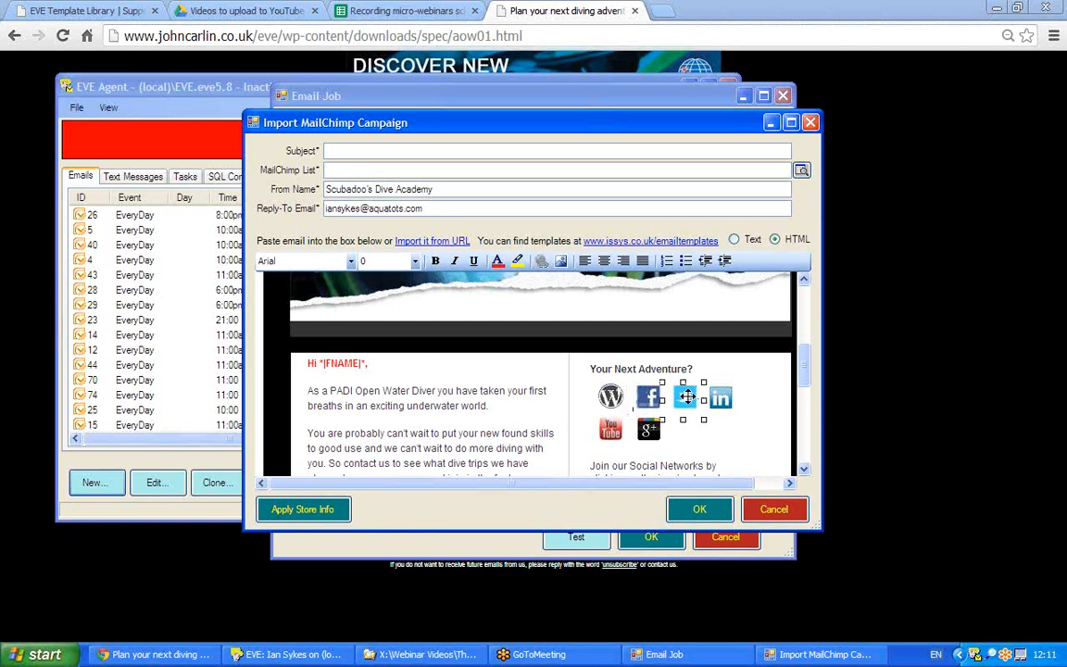
key(Delete)
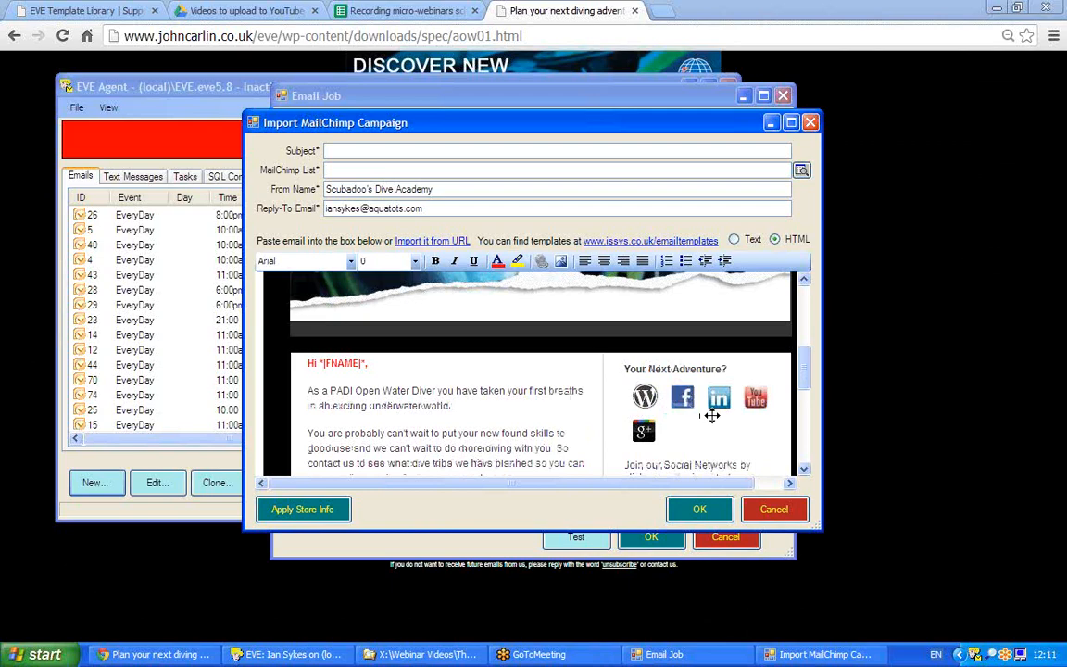
drag(802, 358, 803, 397)
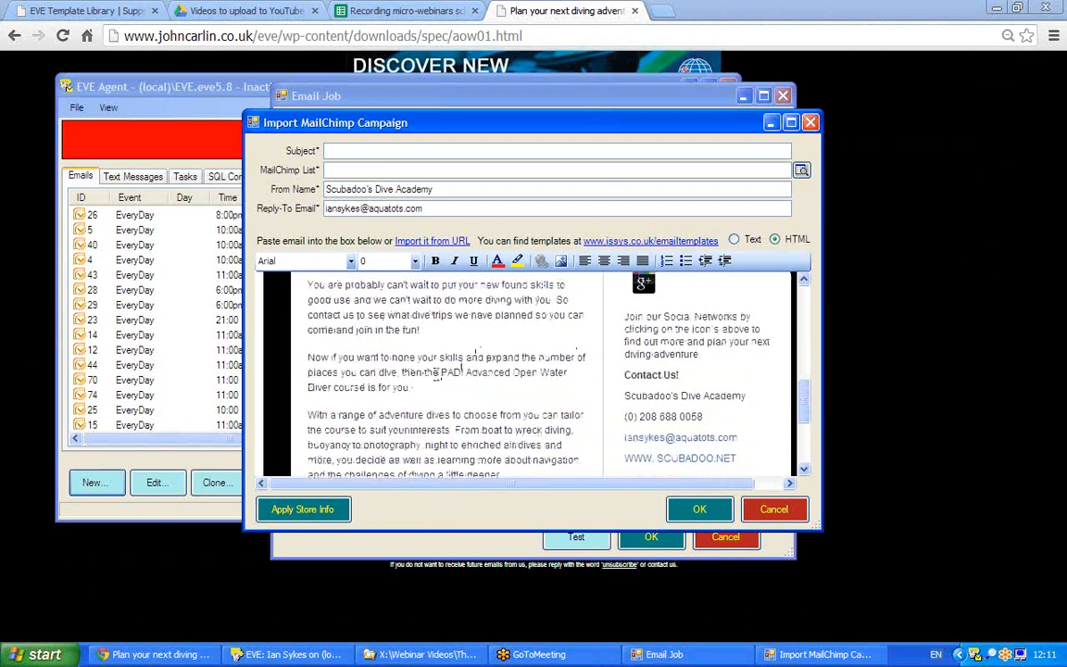
drag(441, 372, 331, 389)
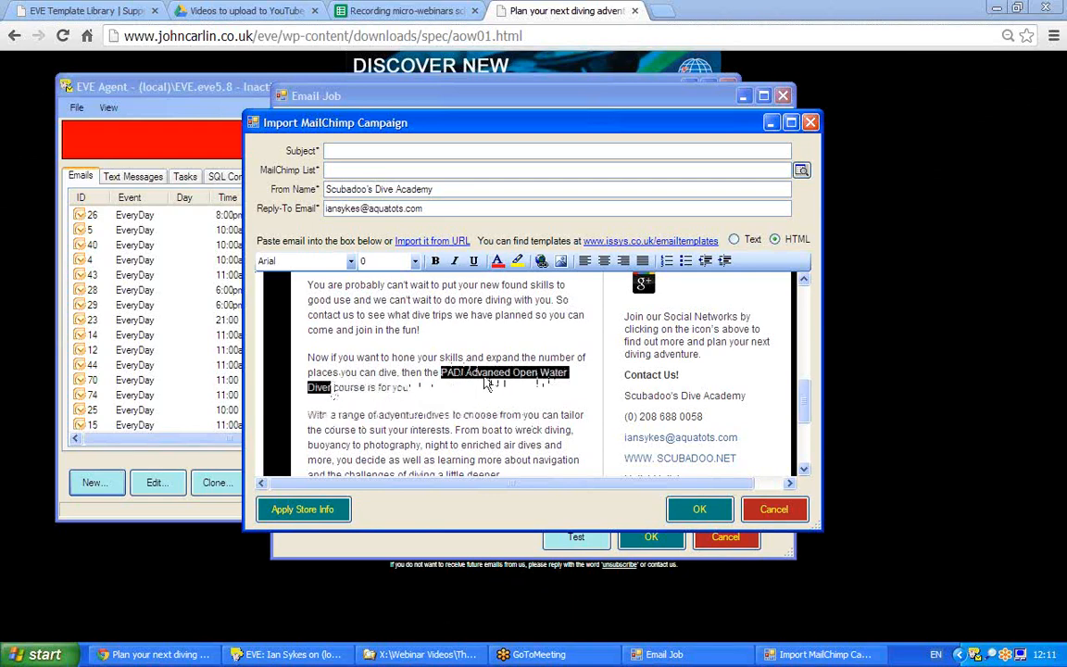
Open the hyperlink dialog for the 'PADI Advanced Open Water Diver' course name.
right_click(483, 382)
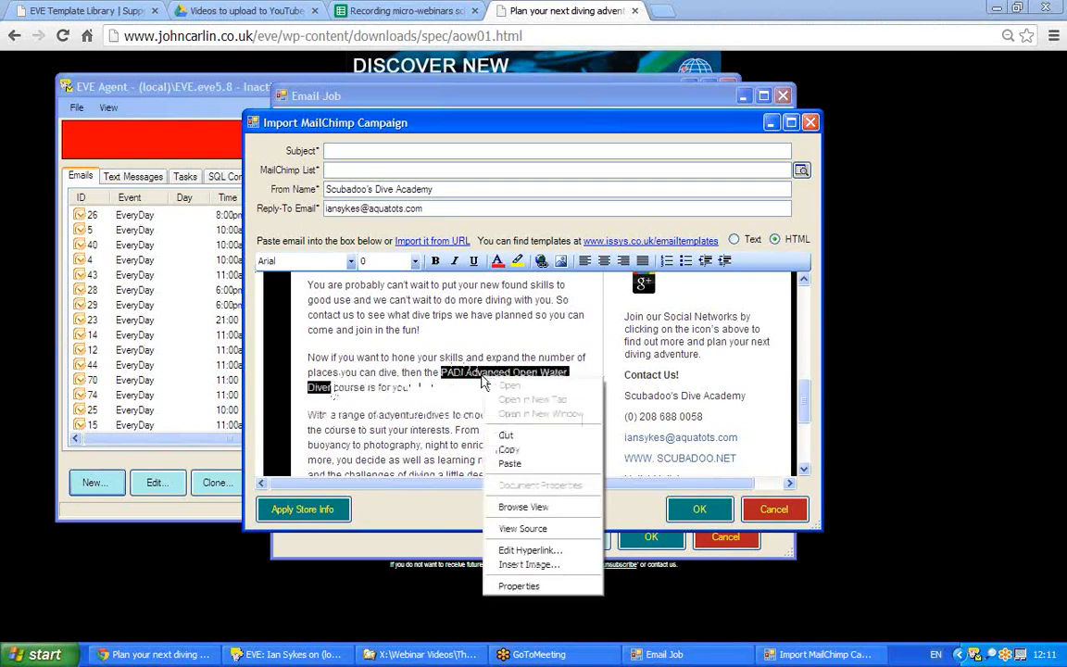
click(524, 550)
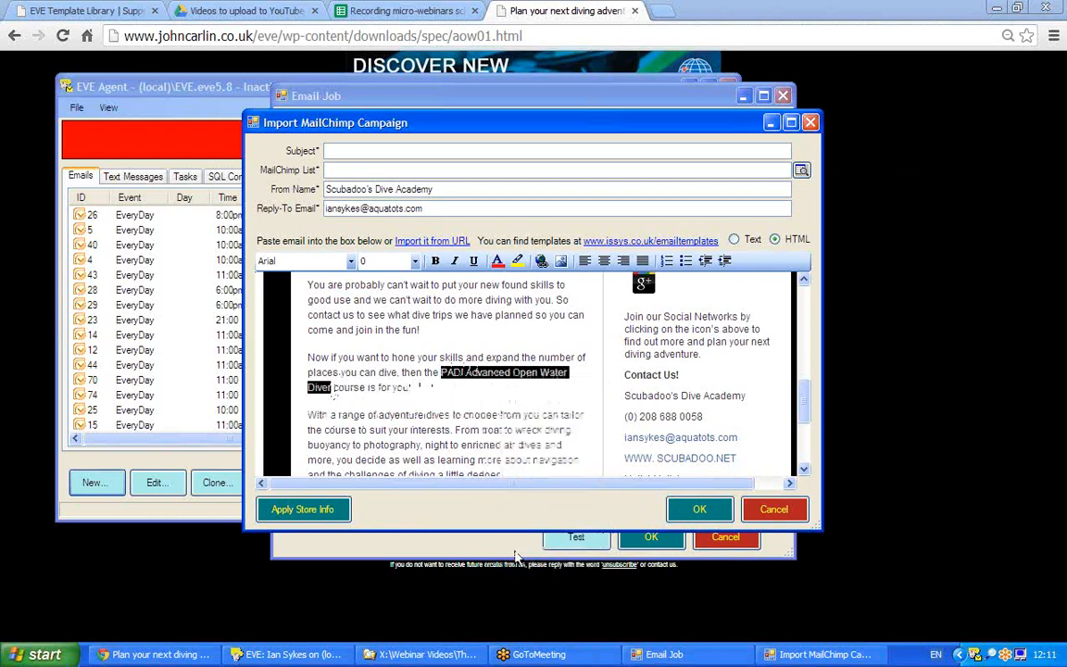
click(466, 358)
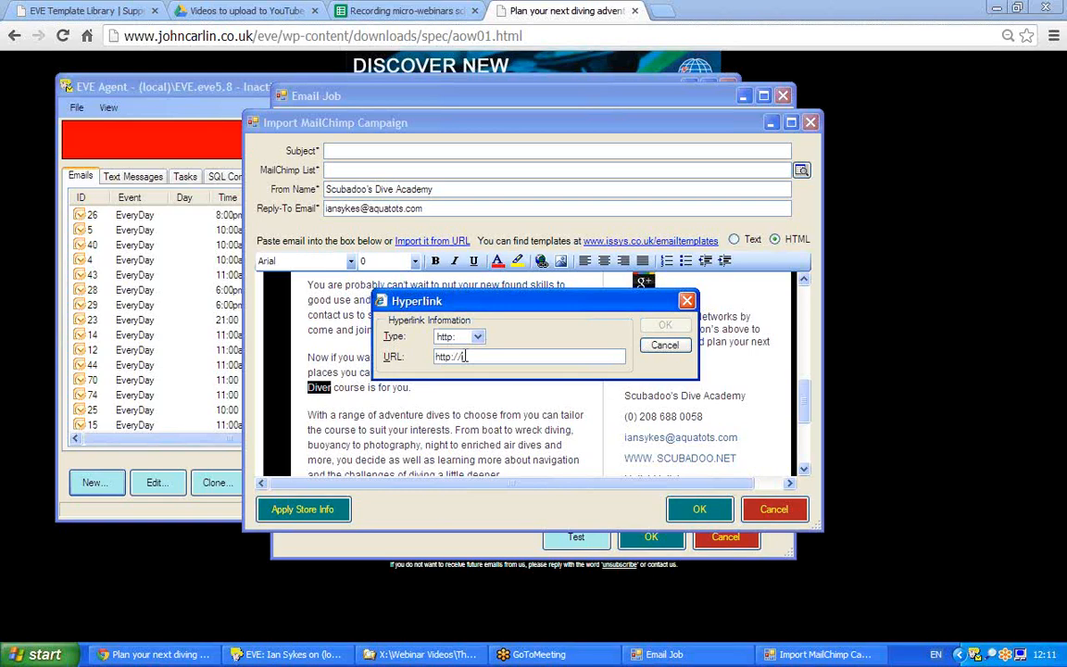
Cancel the hyperlink and choose ABCD Diving as the MailChimp list.
click(665, 346)
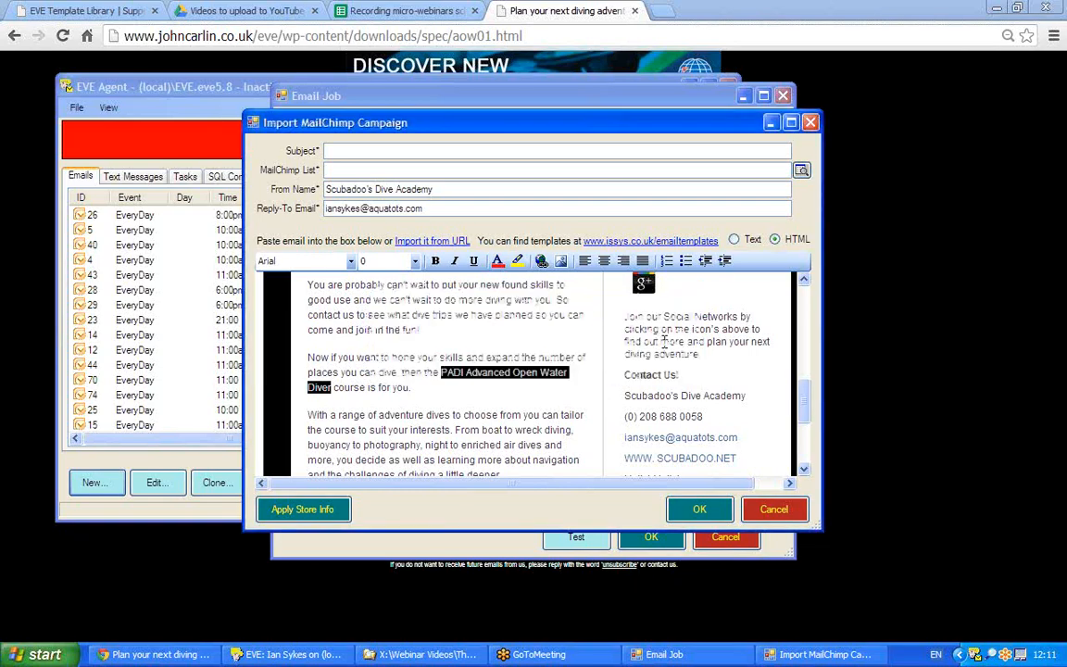
drag(804, 398, 804, 326)
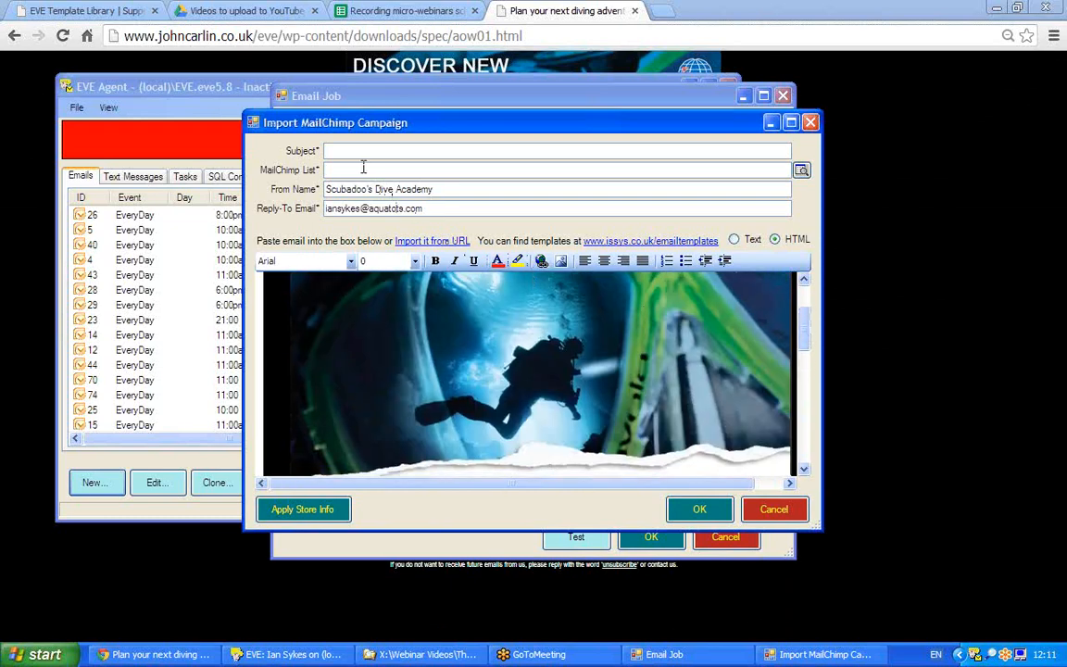
click(801, 172)
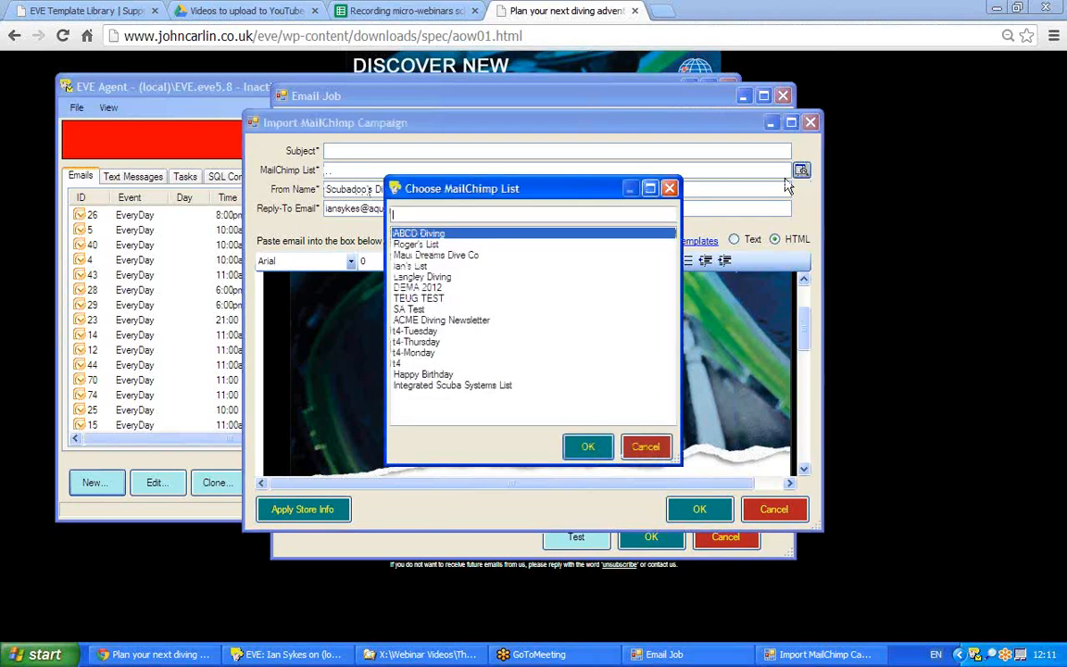
double_click(443, 237)
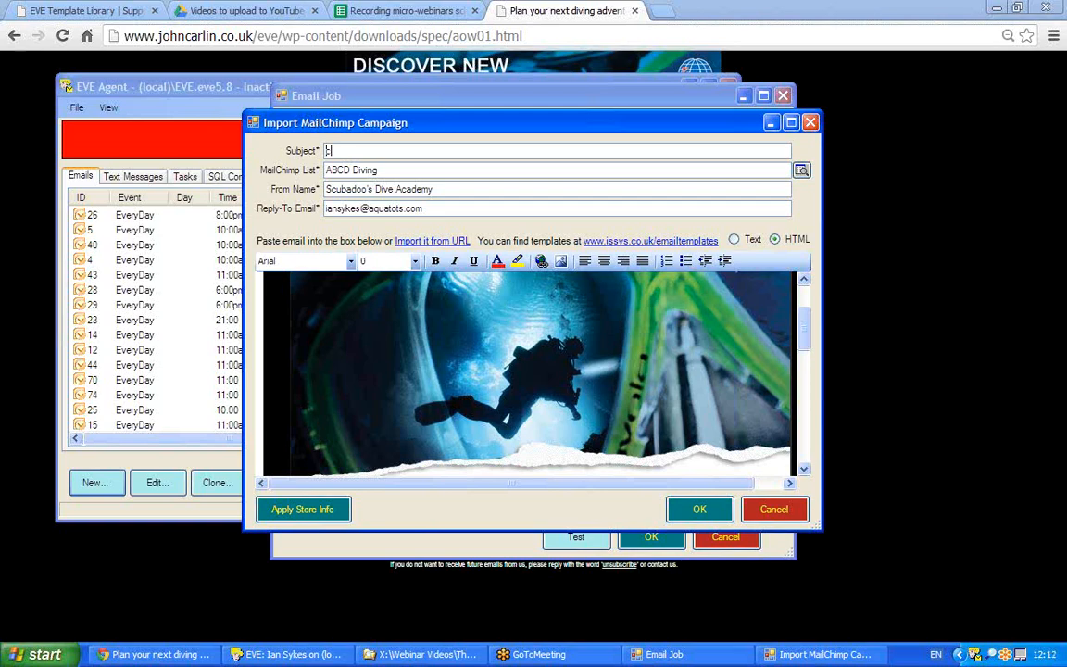
Set the subject to 'come and do your AOW with ABCD Diving' and enter a new reply-to e-mail.
text(Come and do your AOW with AB)
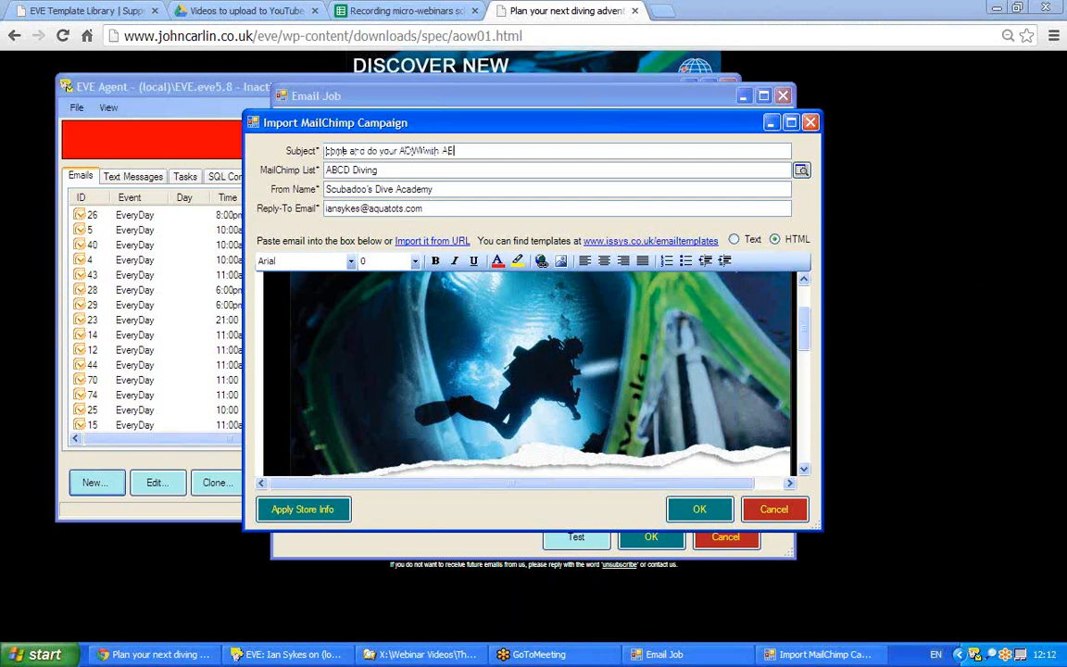
text(CD divin)
key(BackSpace)
key(BackSpace)
text(Diving)
drag(445, 209, 324, 210)
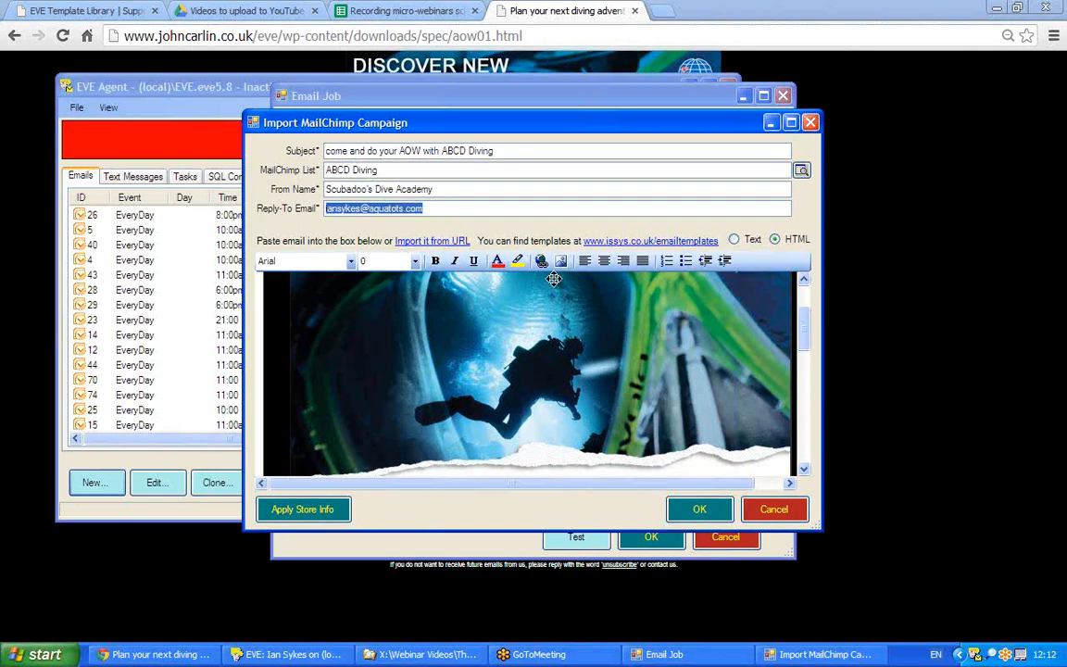
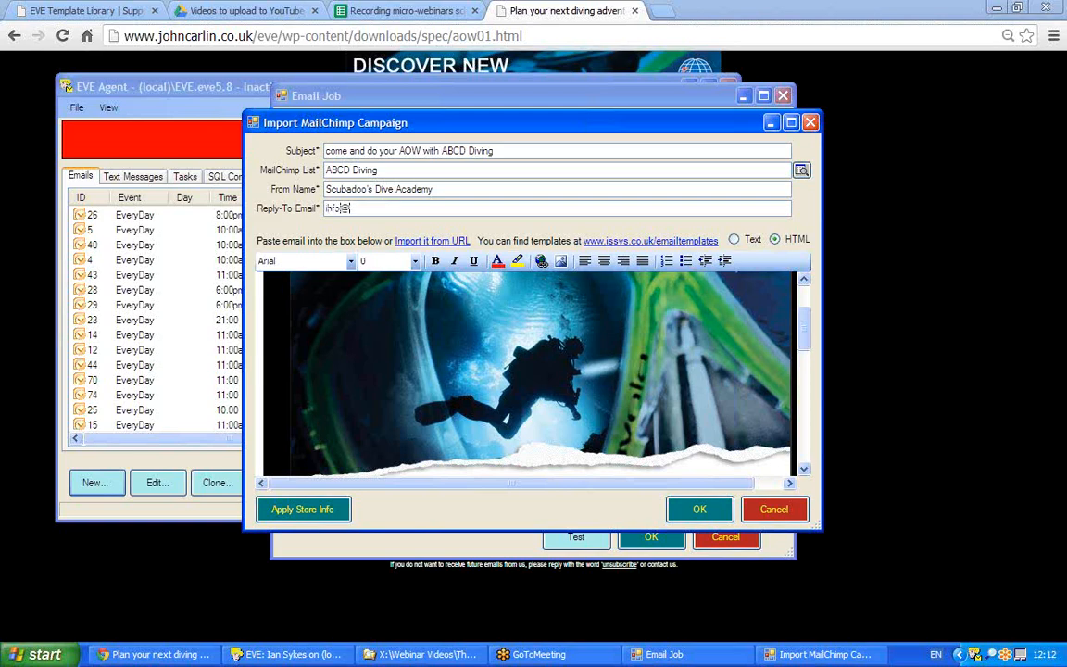
Import the campaign into the email job and untick Requires Confirmation.
click(721, 510)
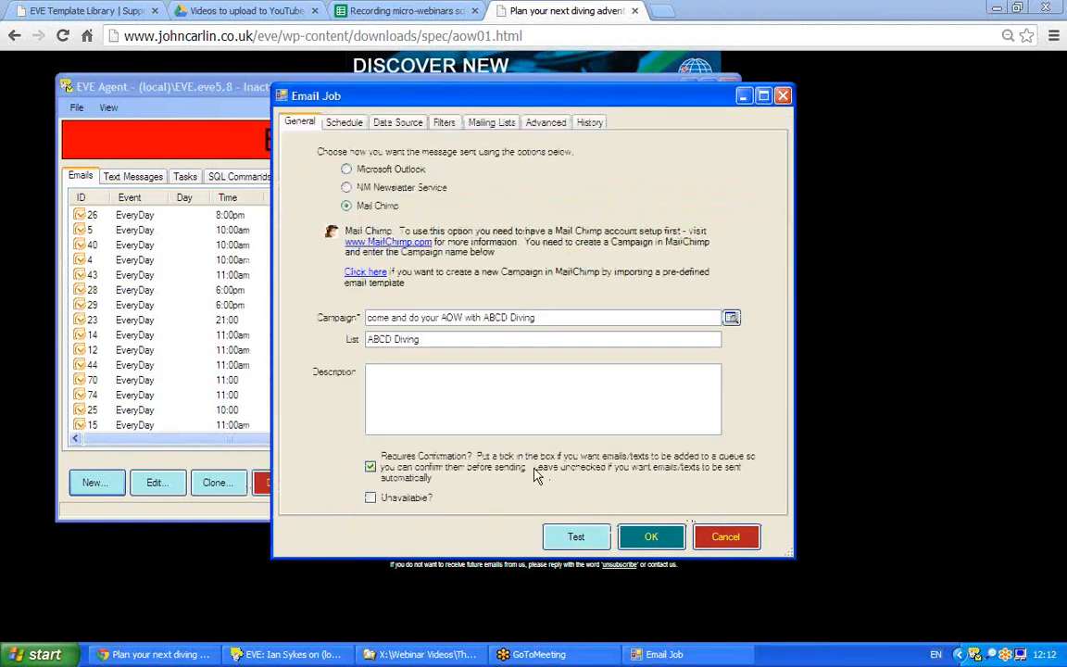
click(369, 468)
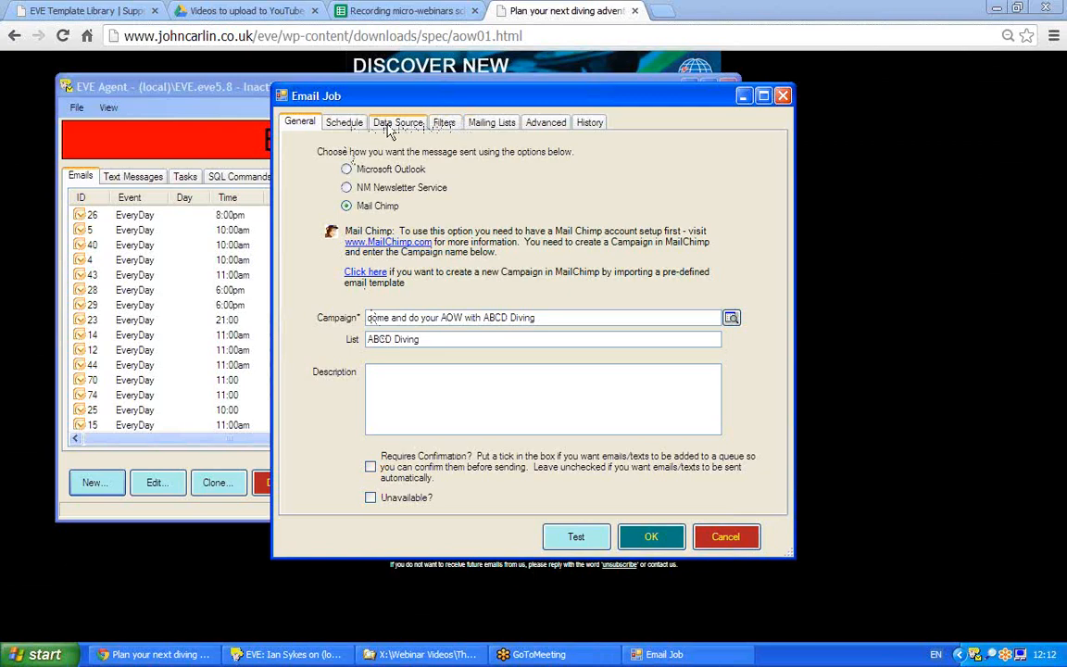
Set the schedule's At hour to 9 for a daily 09:00 AM run.
click(351, 128)
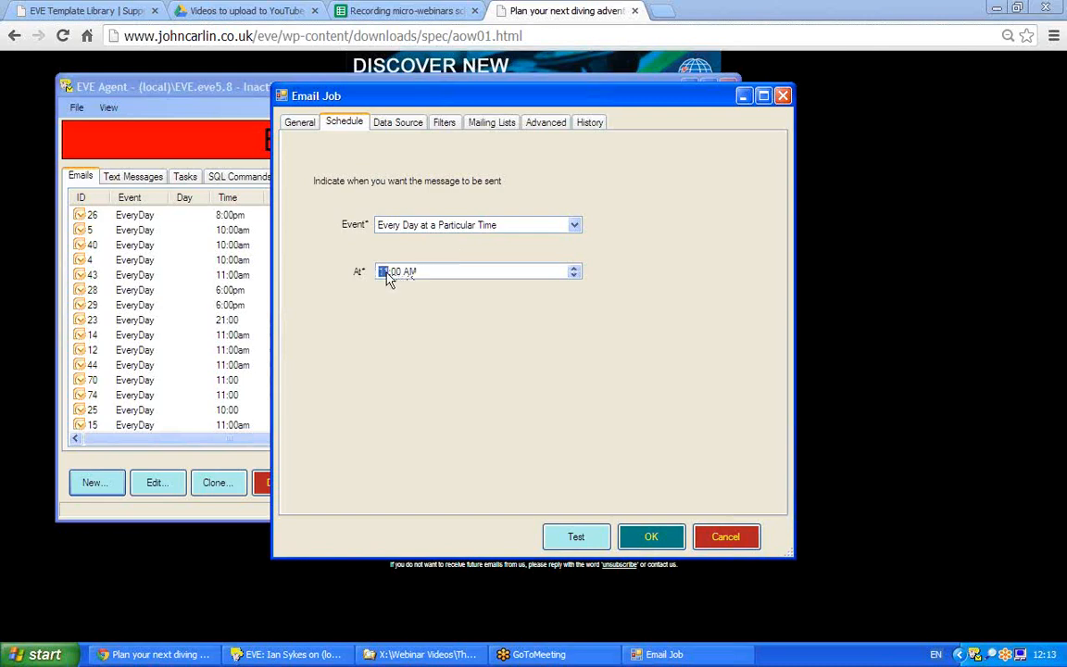
text(9)
click(398, 124)
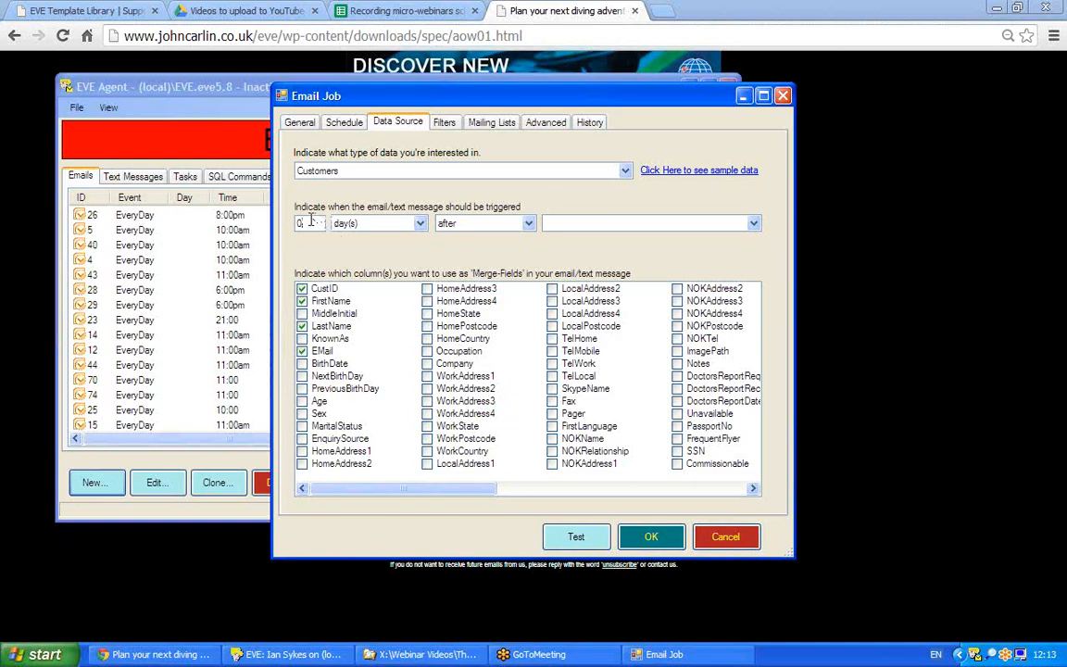
Use Certifications as the data type, triggering 7 days after CertificationDate.
drag(311, 220, 254, 225)
text(7)
click(626, 173)
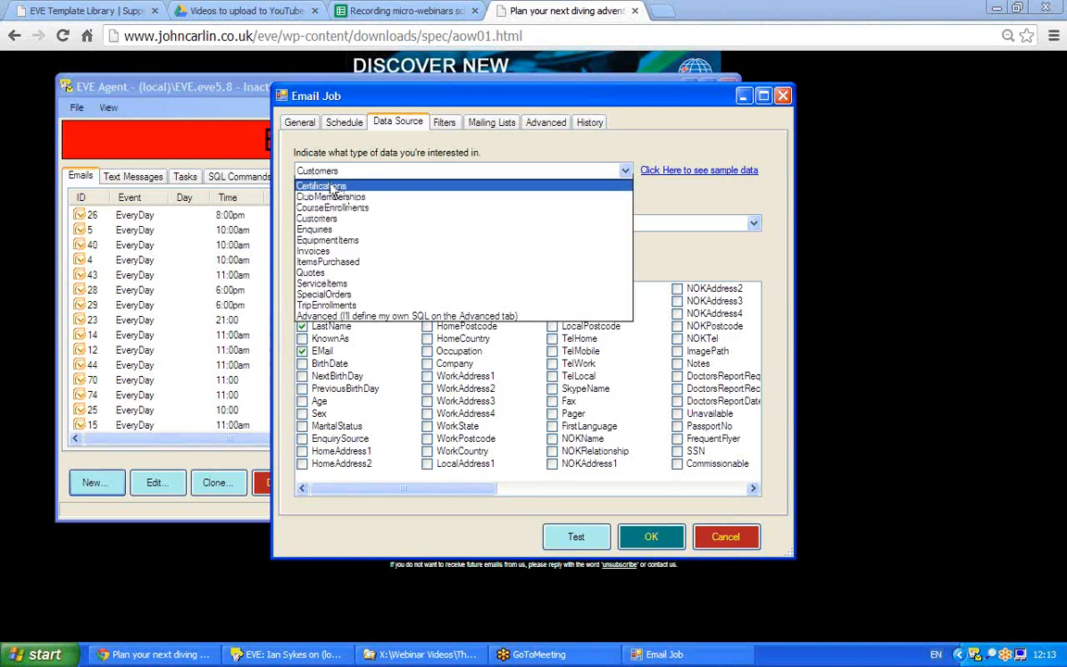
click(313, 186)
click(626, 172)
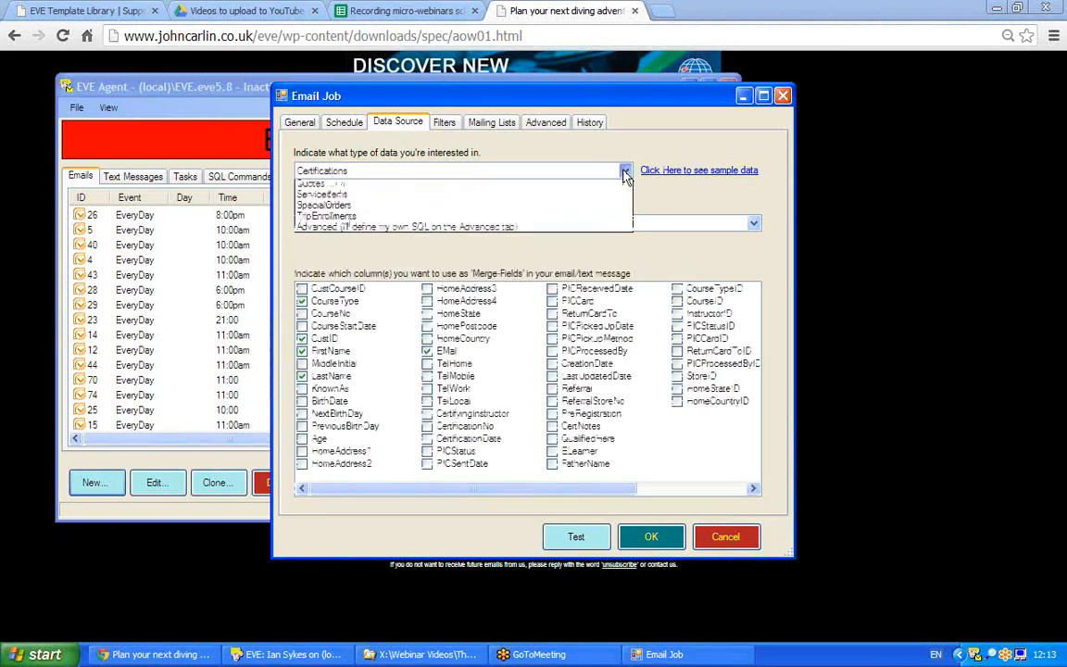
click(625, 175)
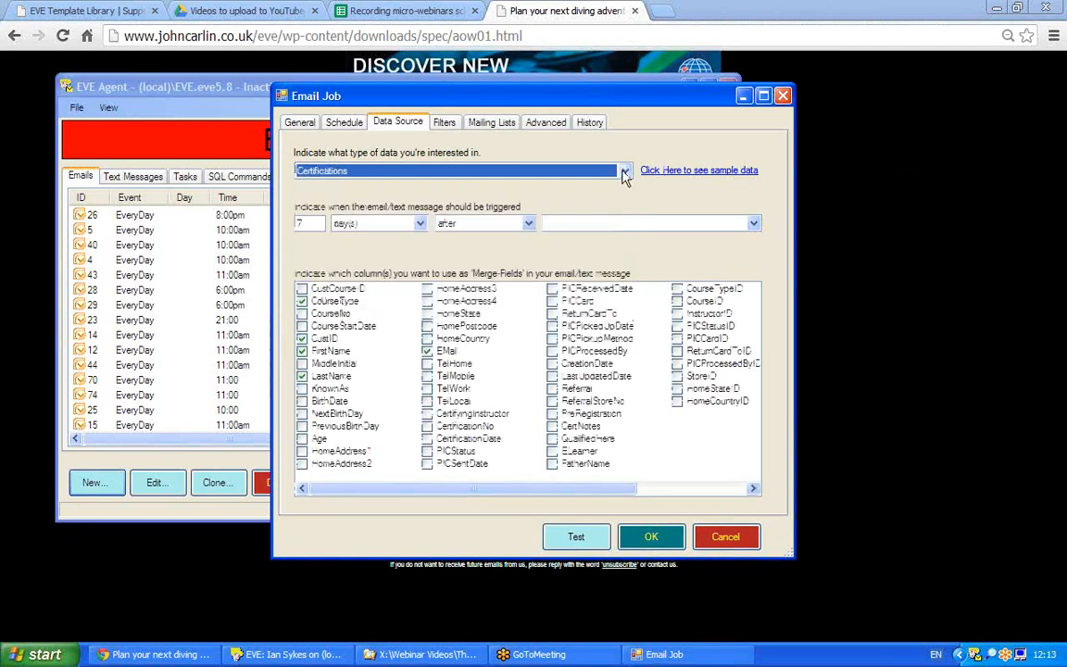
click(754, 225)
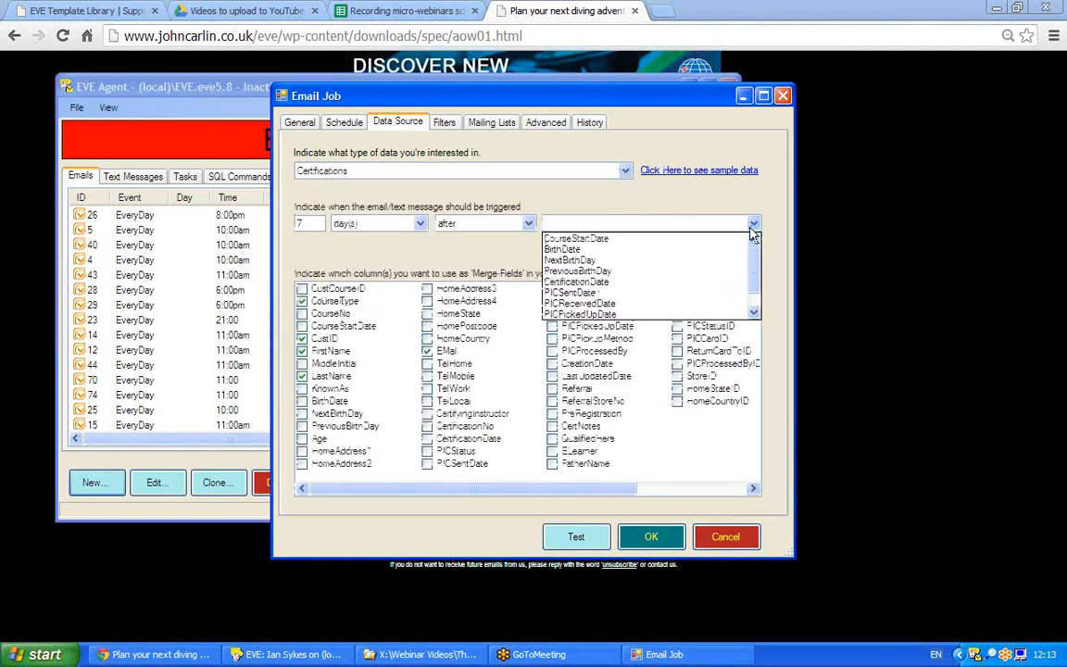
click(553, 282)
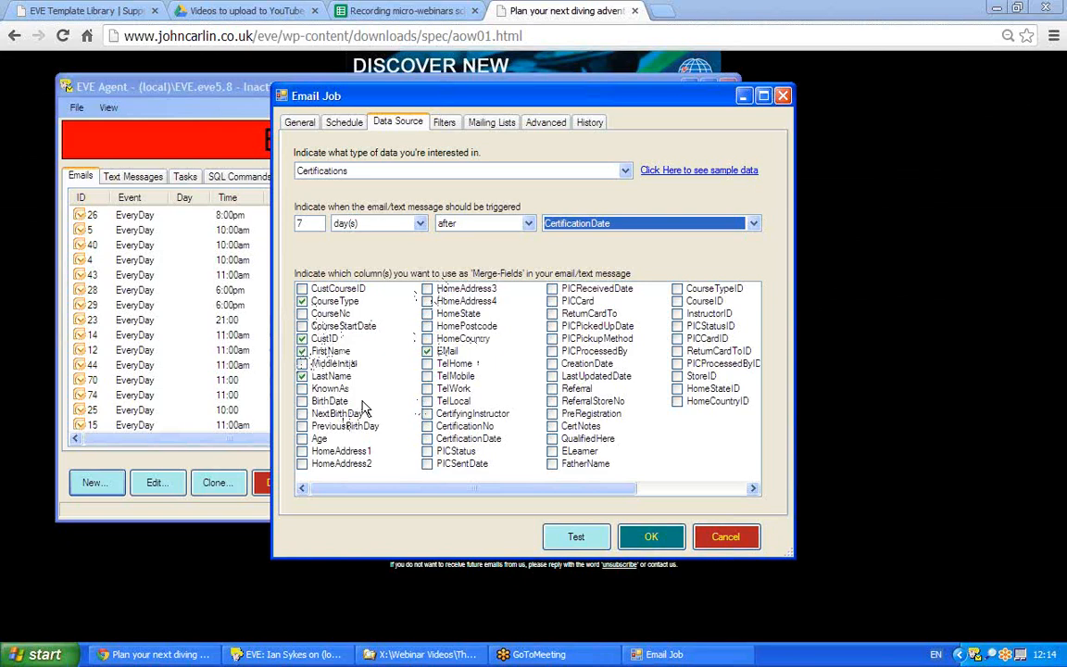
Add a filter: CourseType Equal To 'Open Water'.
click(443, 124)
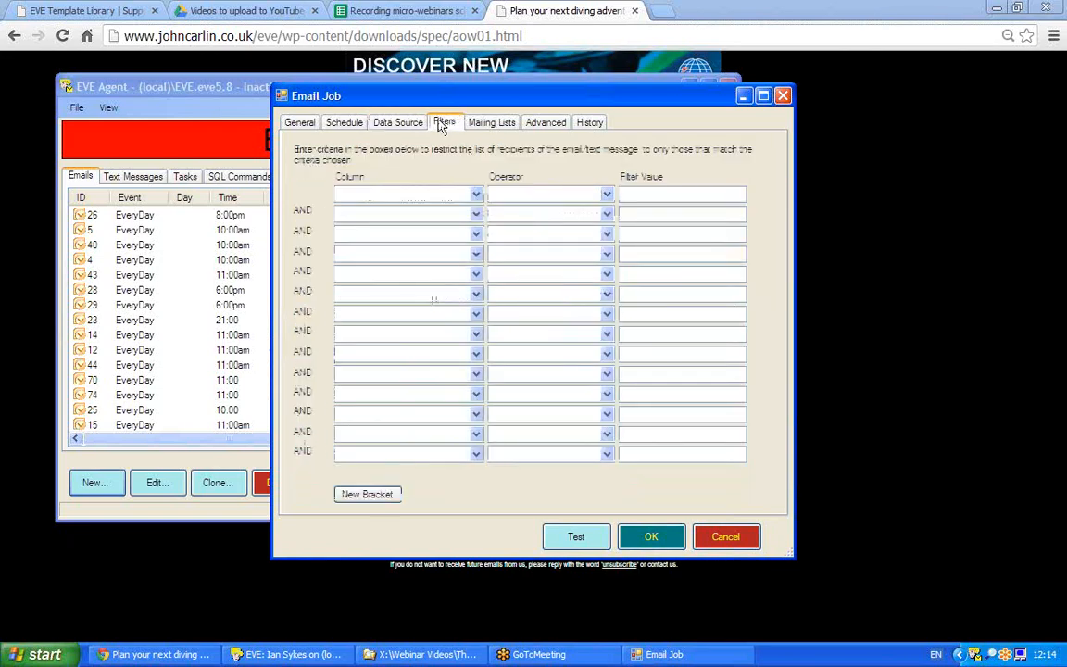
click(476, 195)
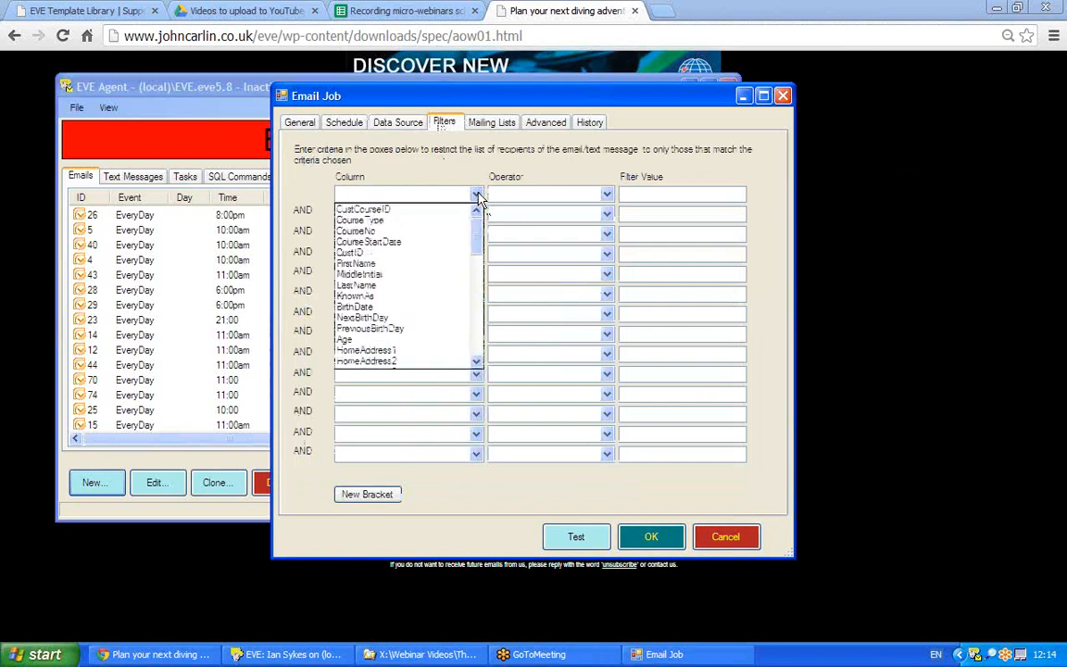
click(375, 220)
click(607, 195)
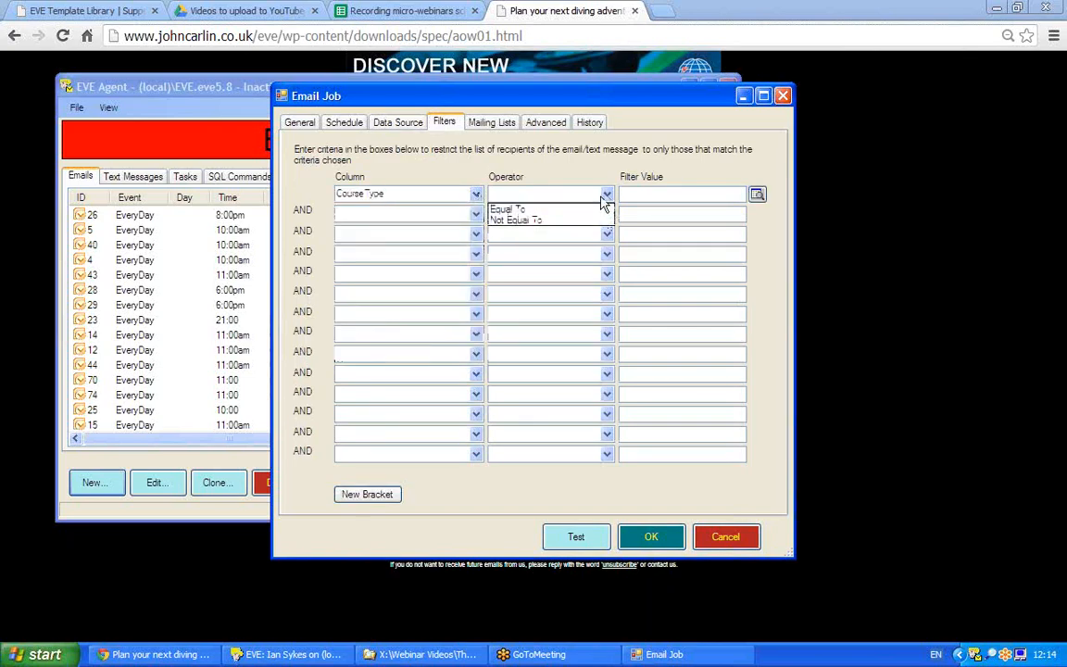
click(534, 210)
click(756, 195)
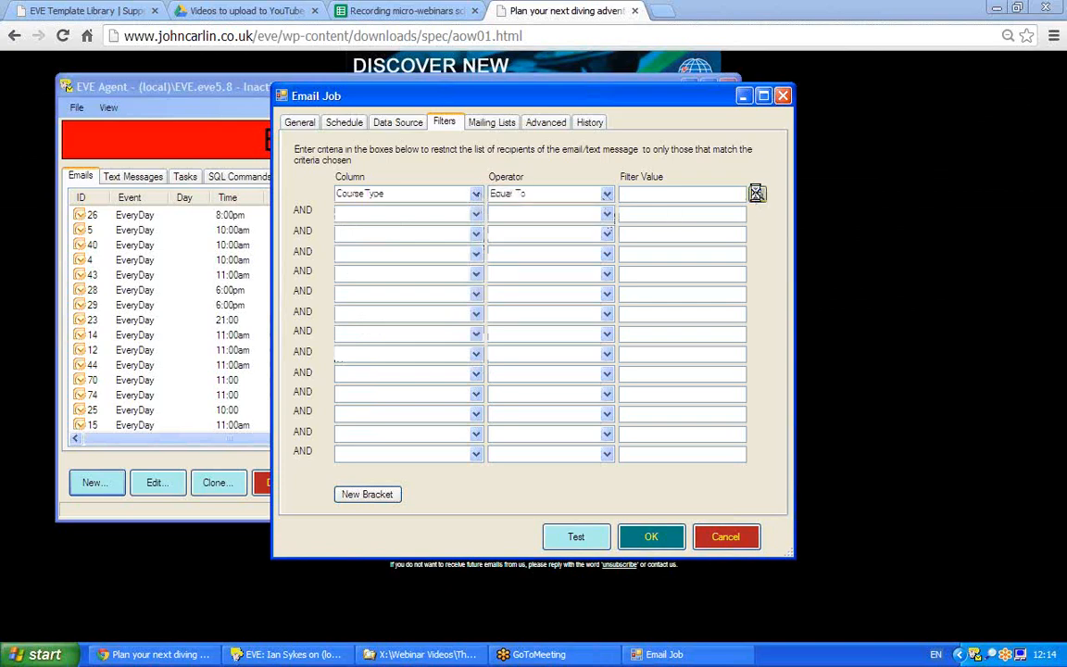
scroll(674, 394, down, 10)
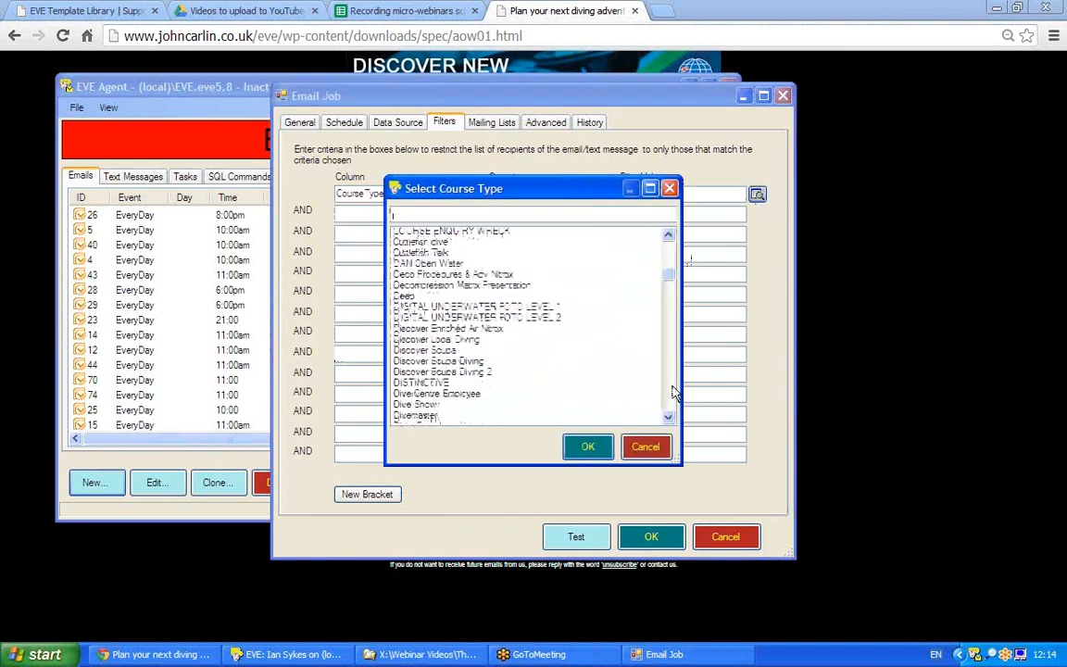
scroll(674, 394, down, 15)
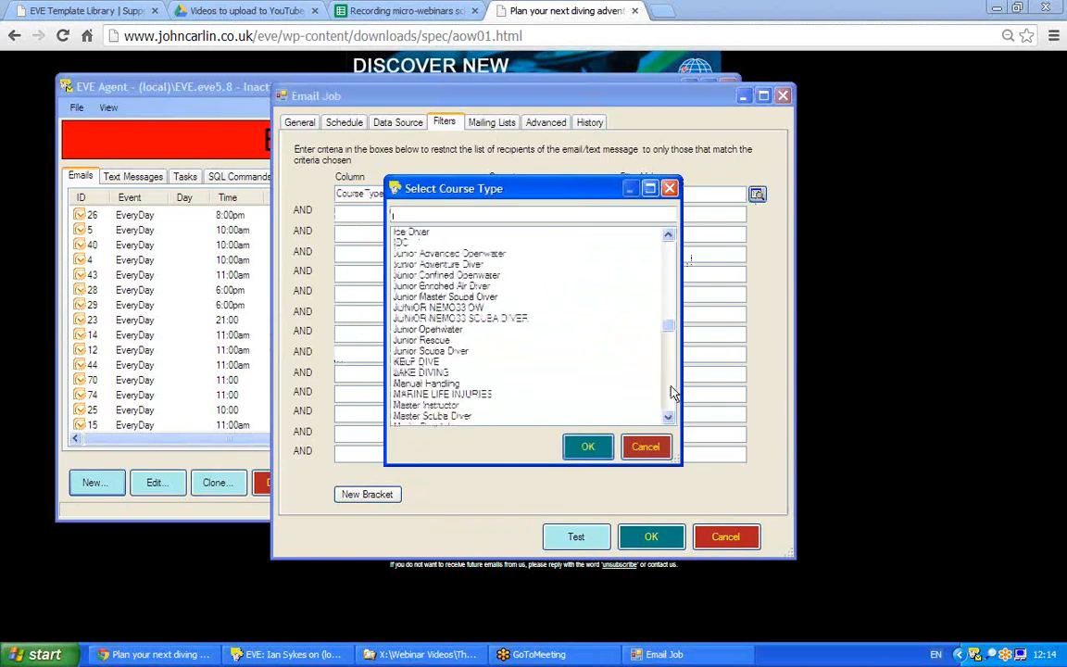
click(519, 319)
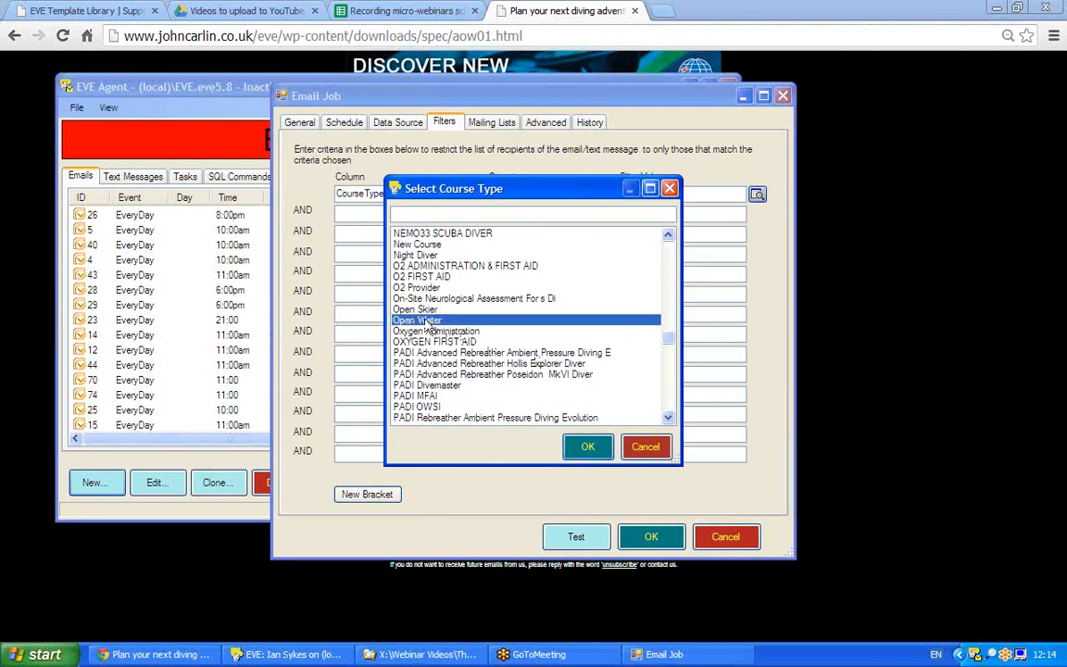
click(585, 448)
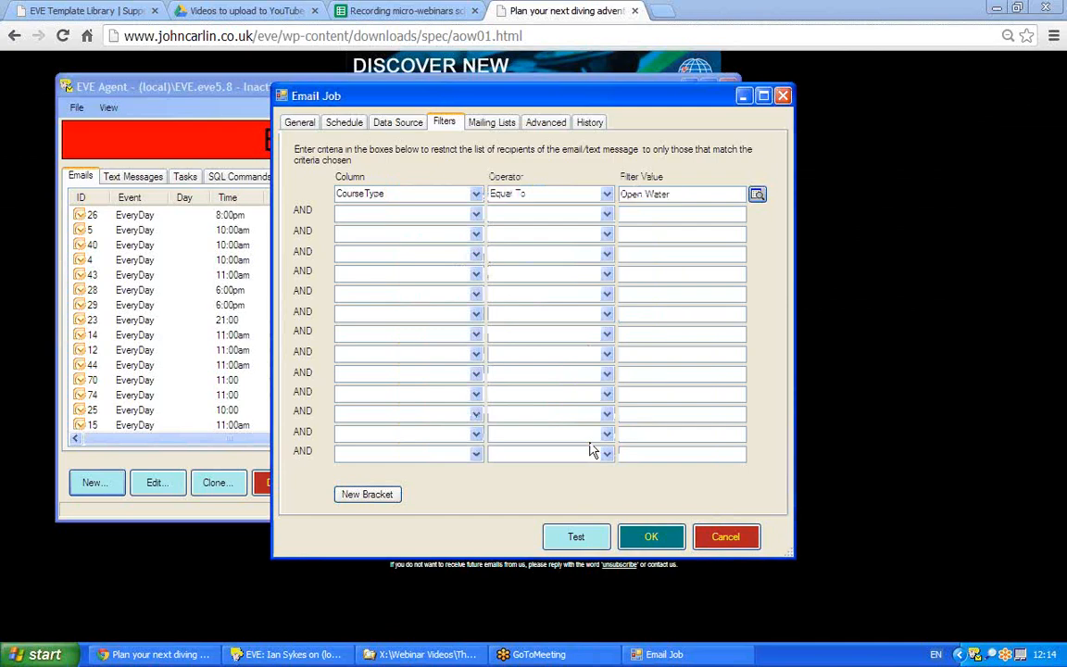
Set up a second filter row as CourseType Equal To.
click(365, 213)
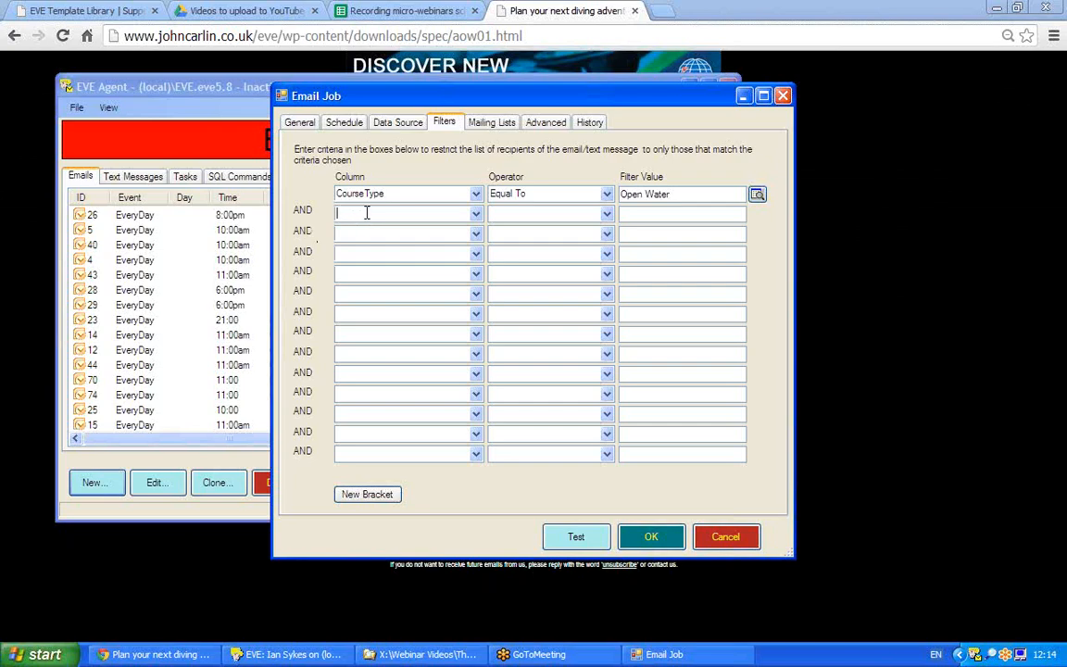
text(C)
click(475, 214)
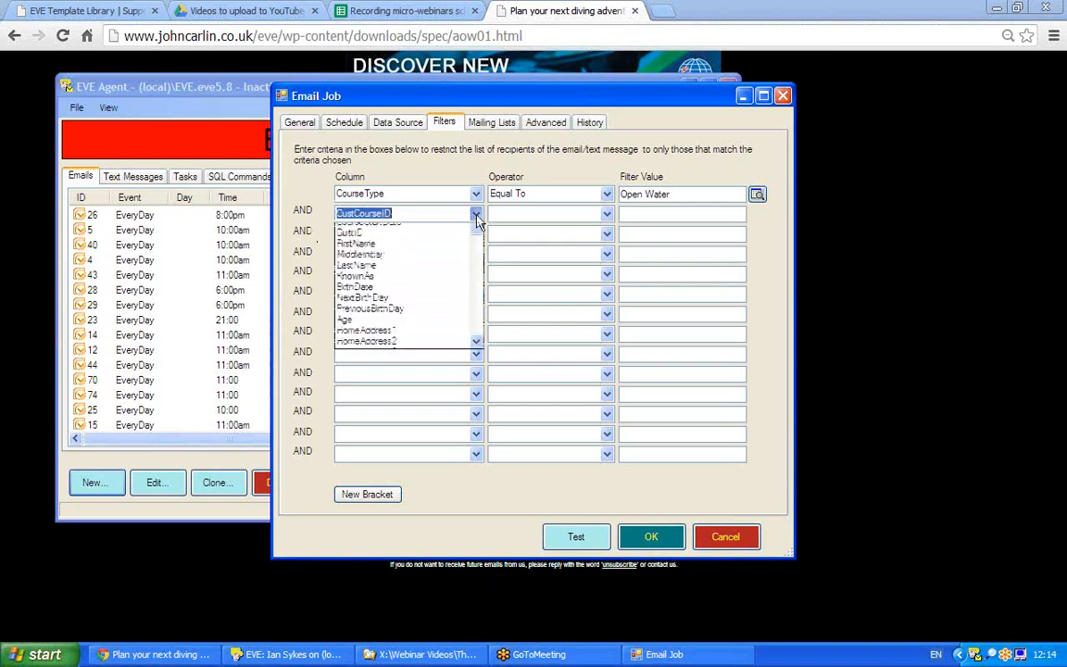
click(419, 242)
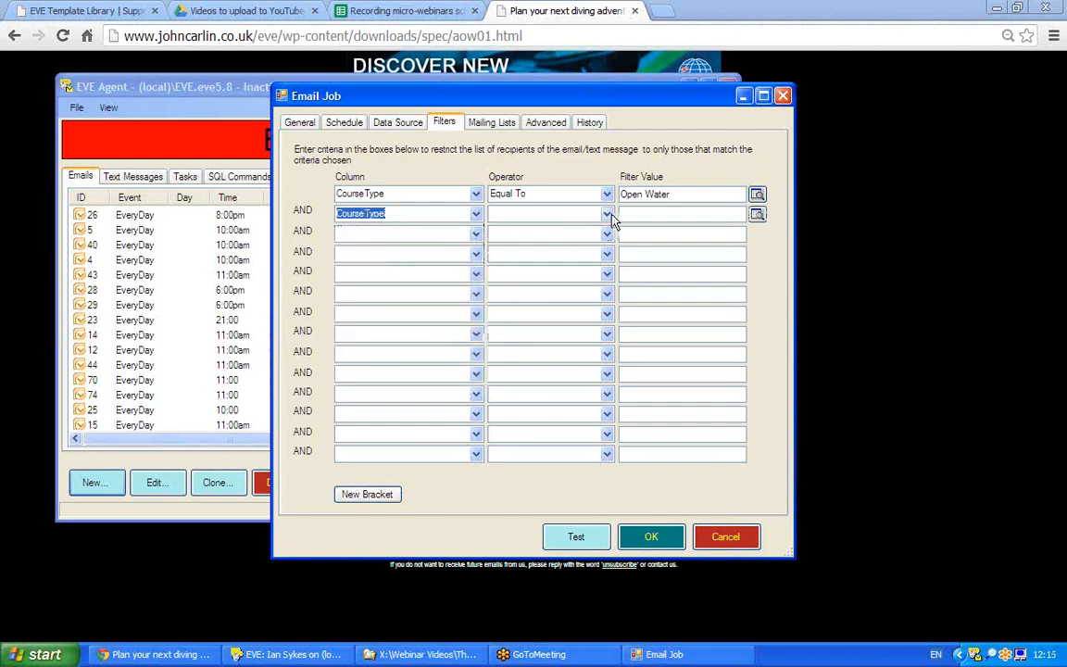
click(608, 216)
click(523, 229)
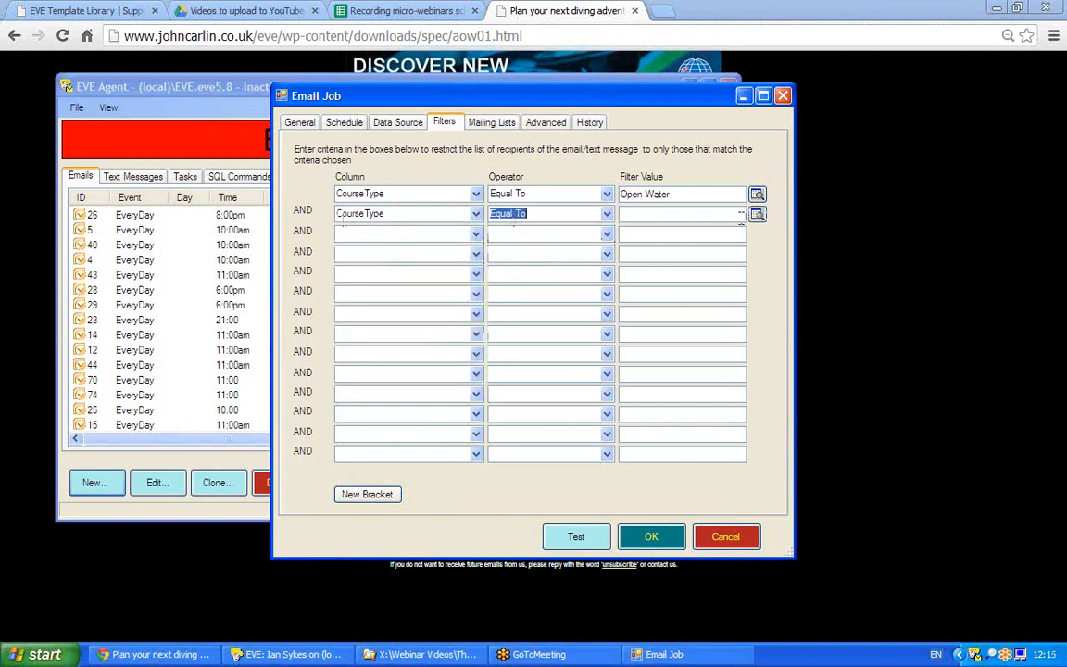
Pick 'Junior Openwater' as its value, join it to Open Water with OR, and review Data Source.
click(756, 213)
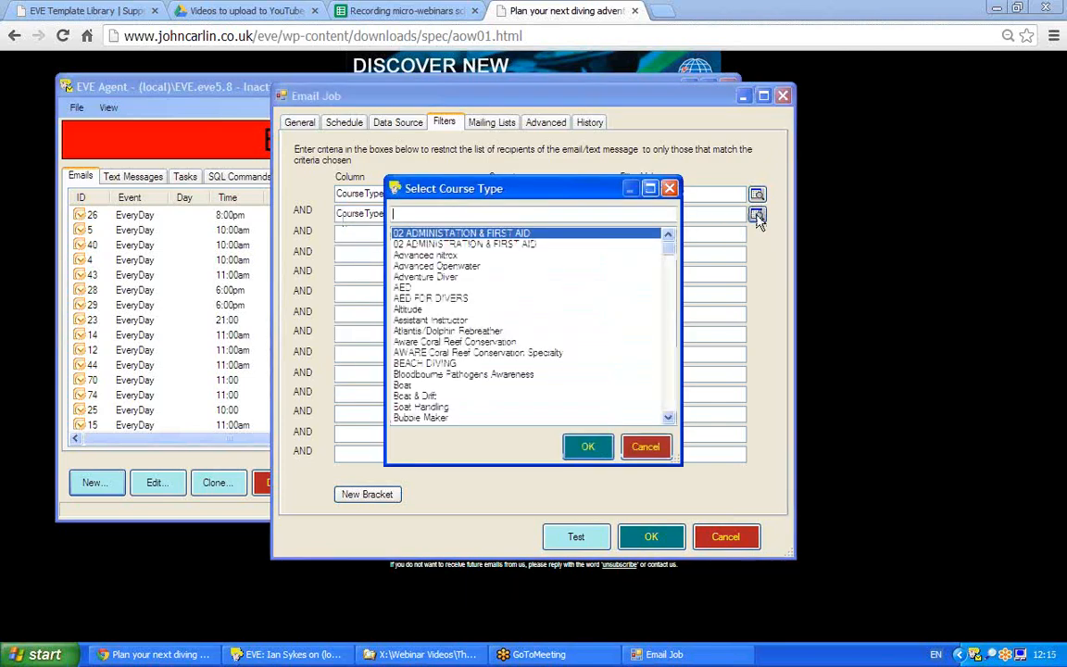
click(669, 389)
click(667, 389)
click(667, 389)
click(668, 388)
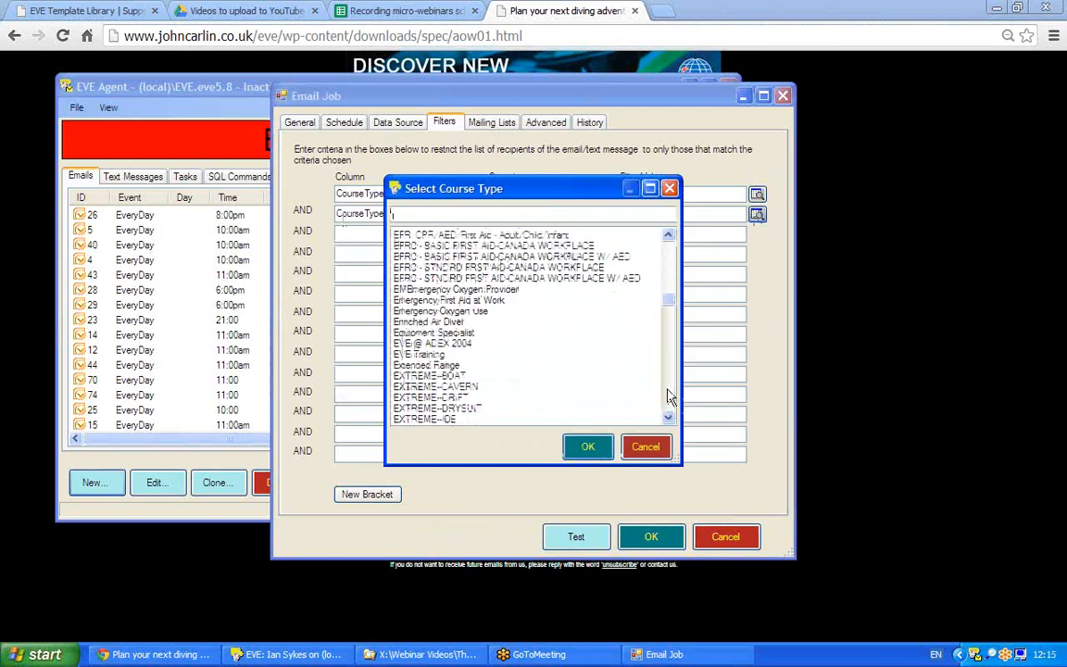
click(670, 396)
click(669, 396)
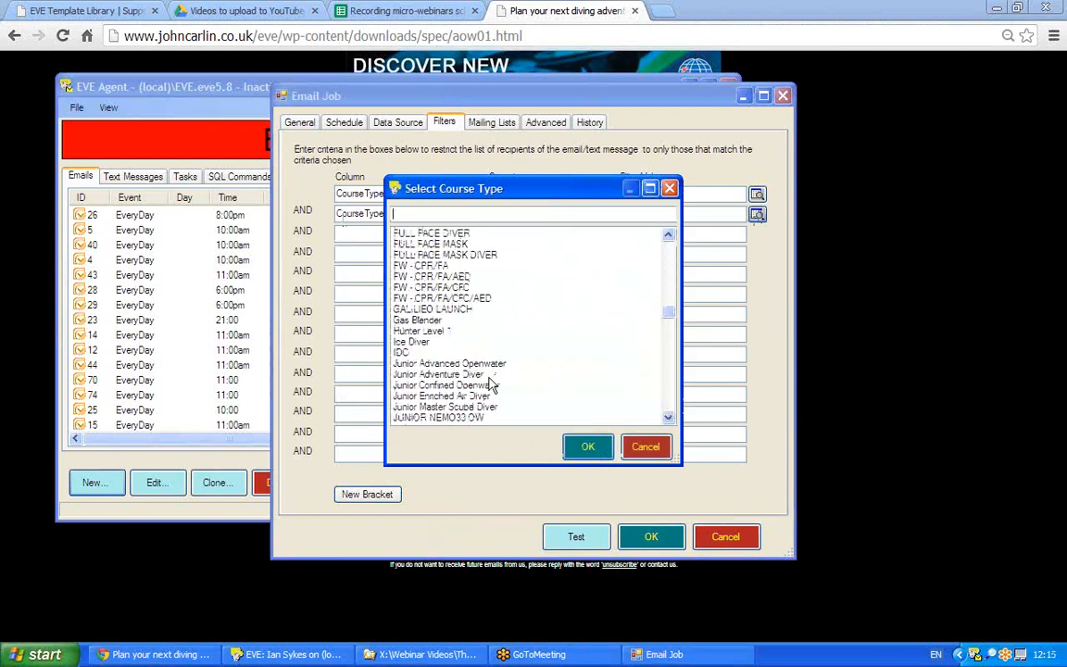
click(663, 394)
double_click(426, 255)
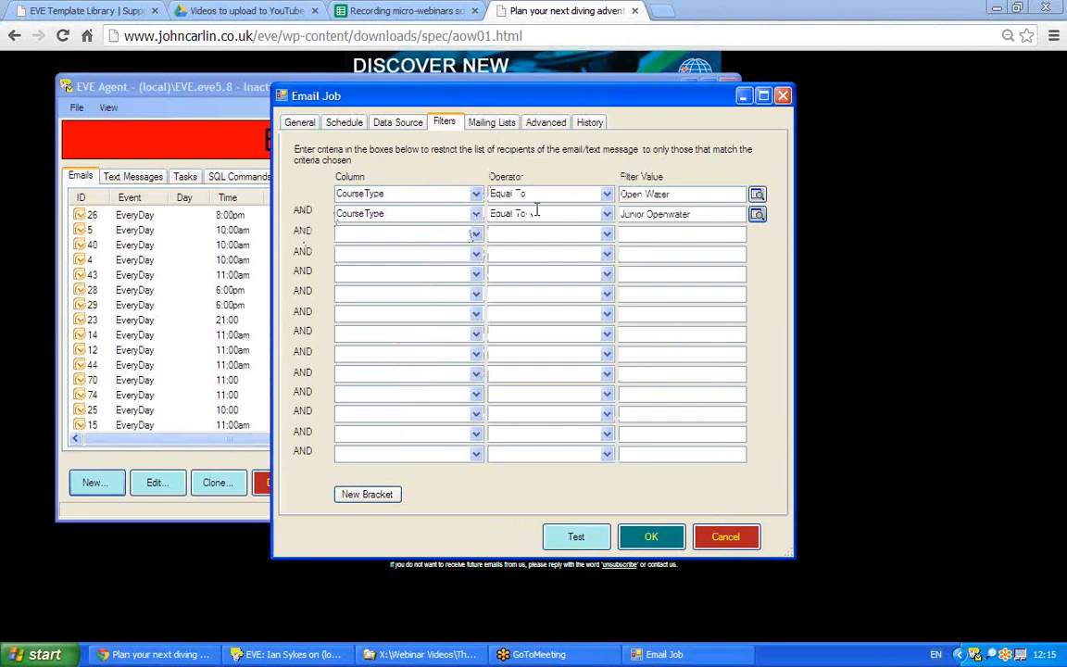
click(302, 213)
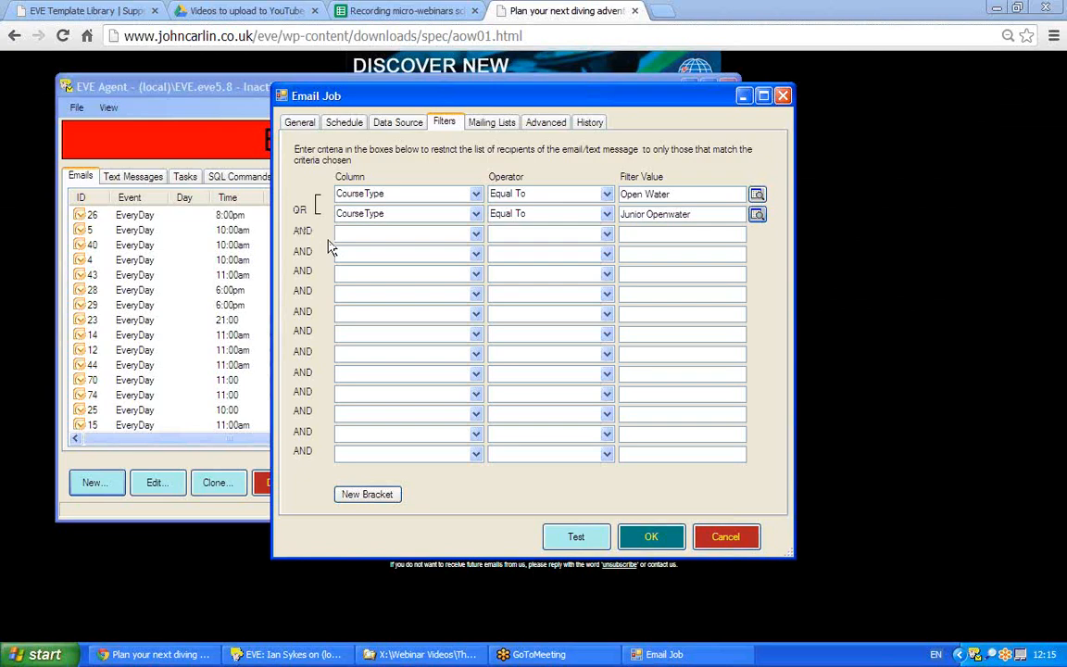
click(387, 122)
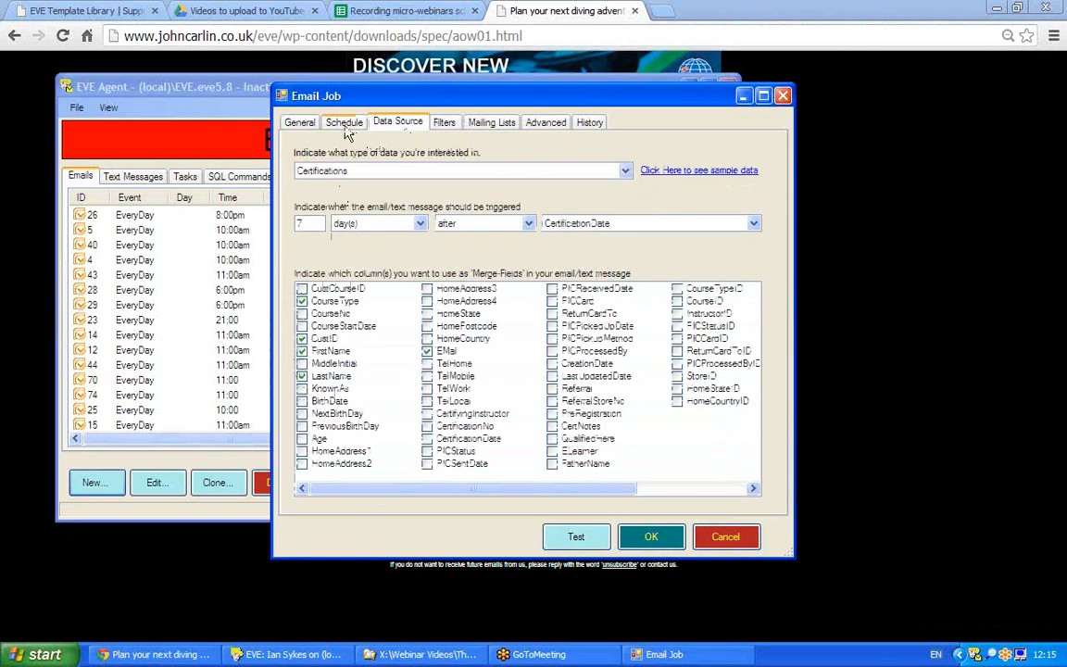
Return to the General settings, glance at the browser template, and bring the Email Job back.
click(300, 123)
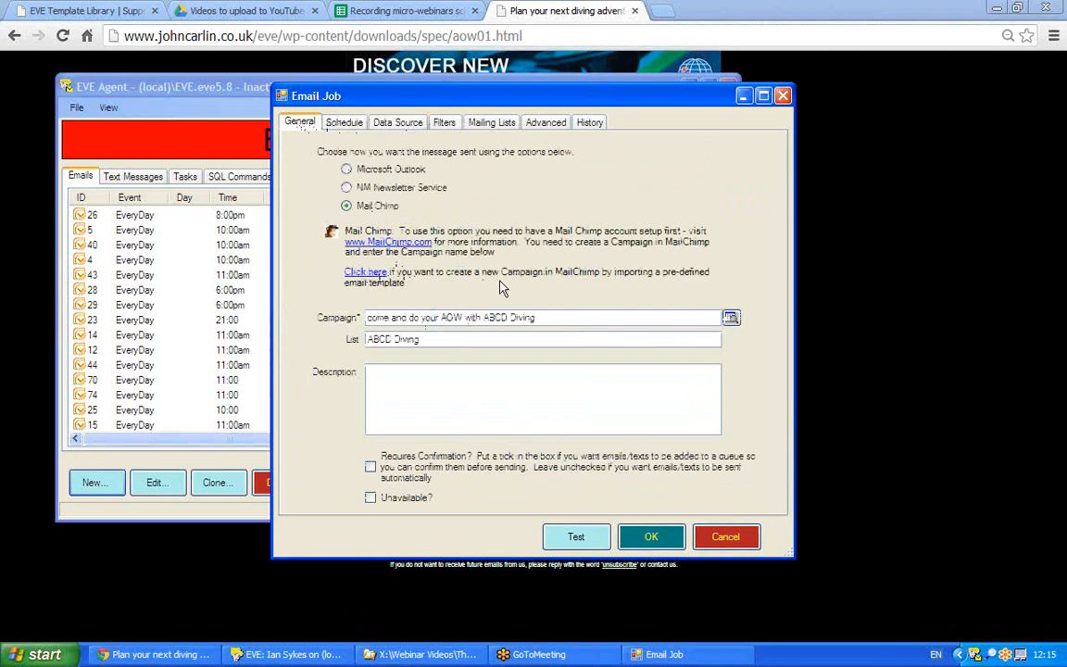
click(620, 603)
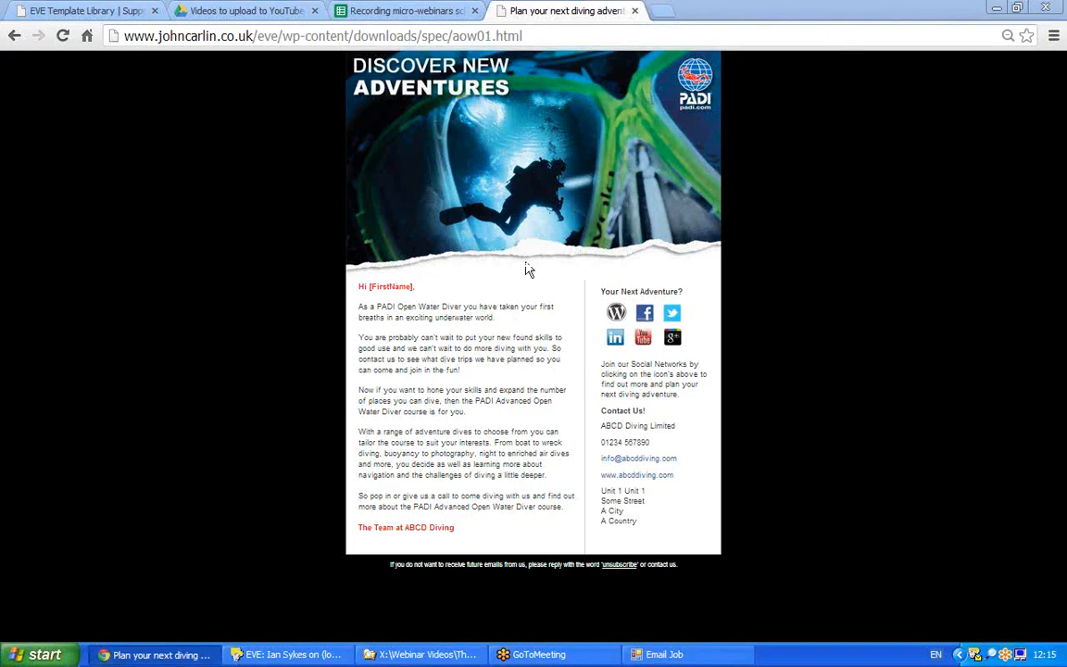
click(674, 654)
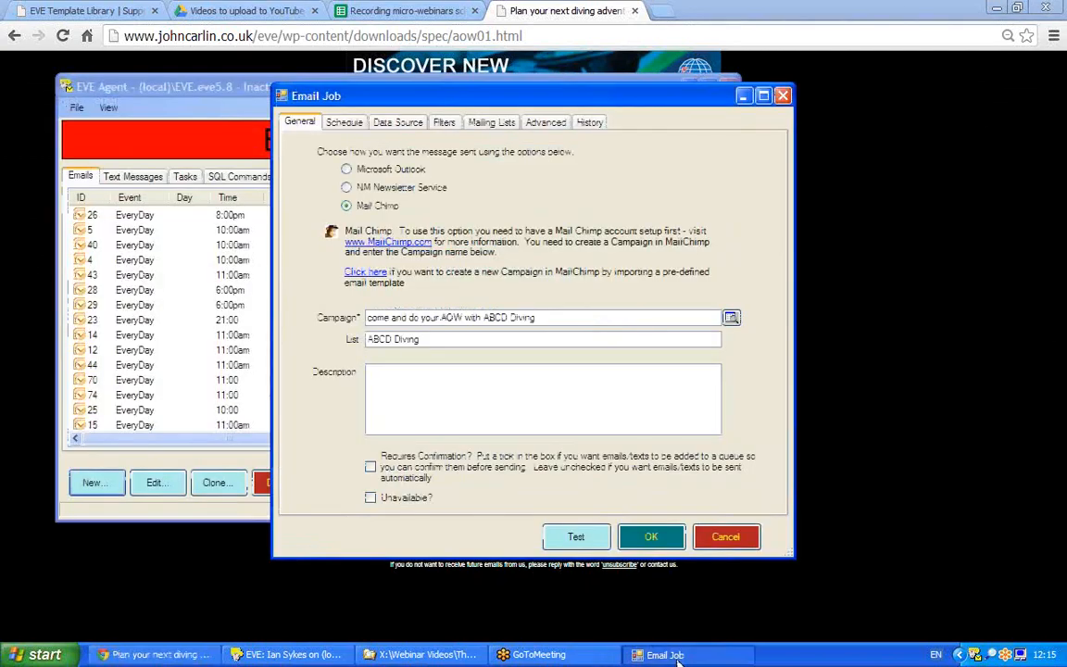
Test the job, send both queued test emails from Email Queue, and return to the template page.
click(576, 537)
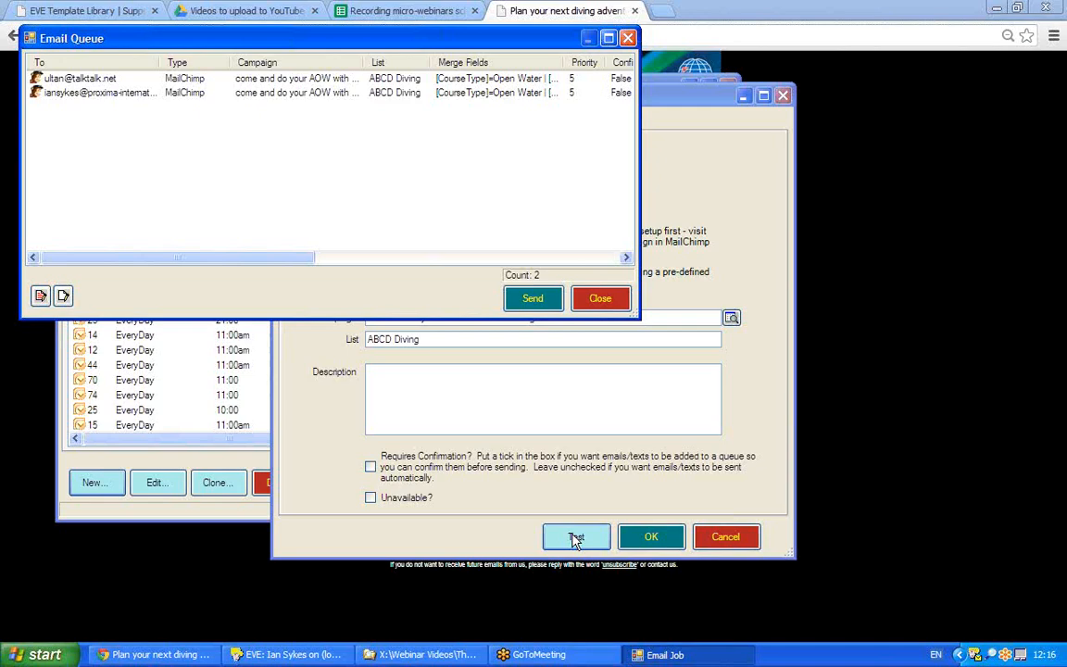
click(46, 80)
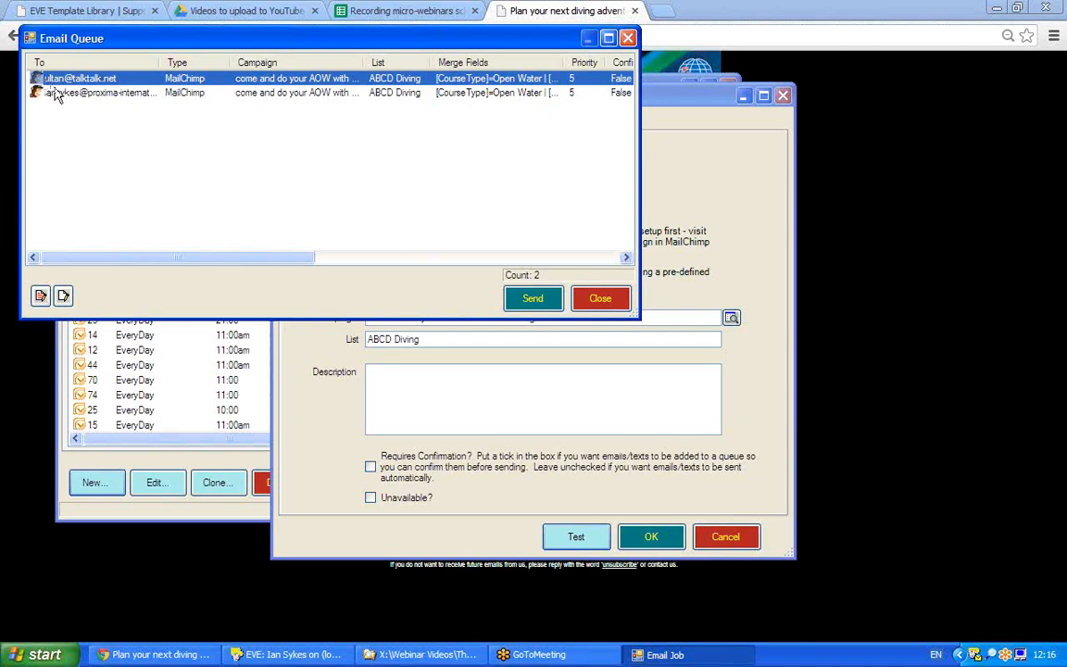
shift+click(55, 93)
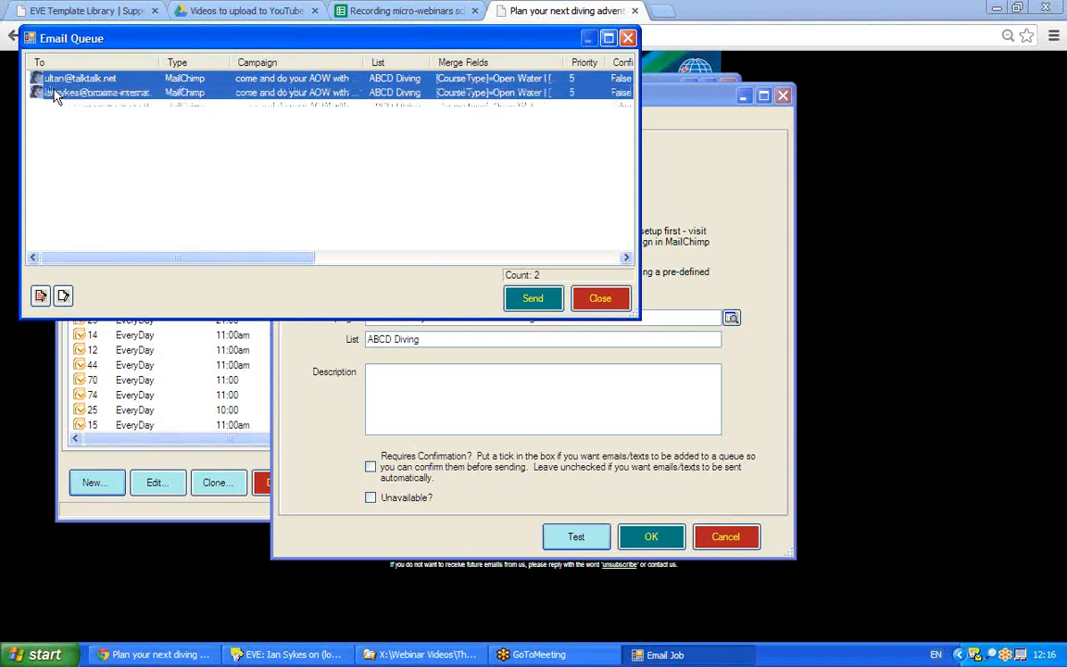
click(535, 300)
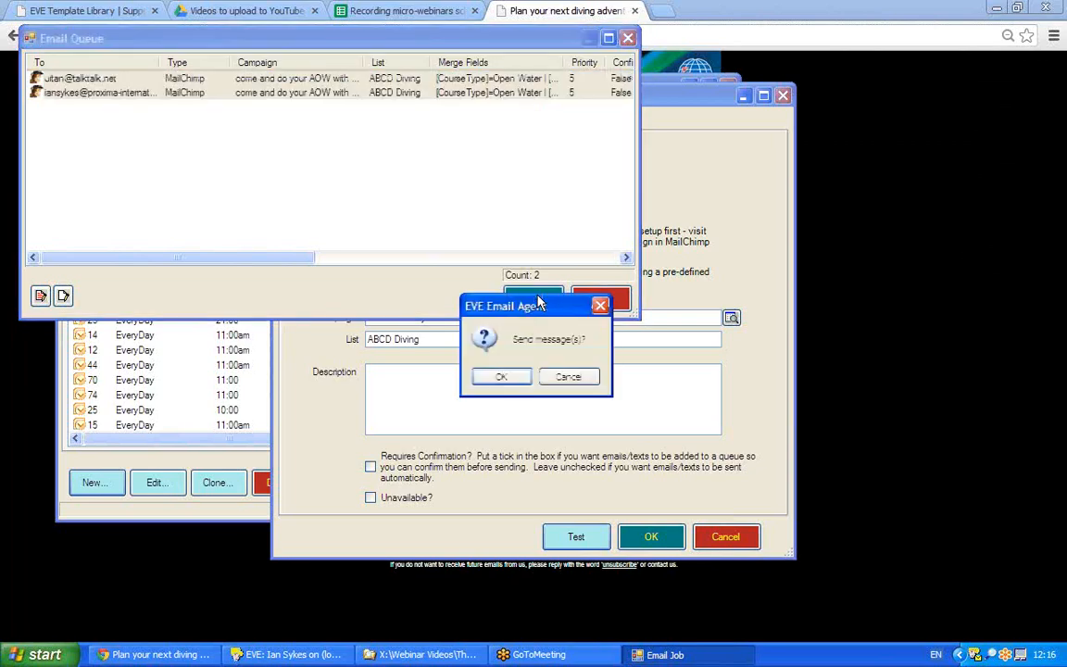
click(498, 376)
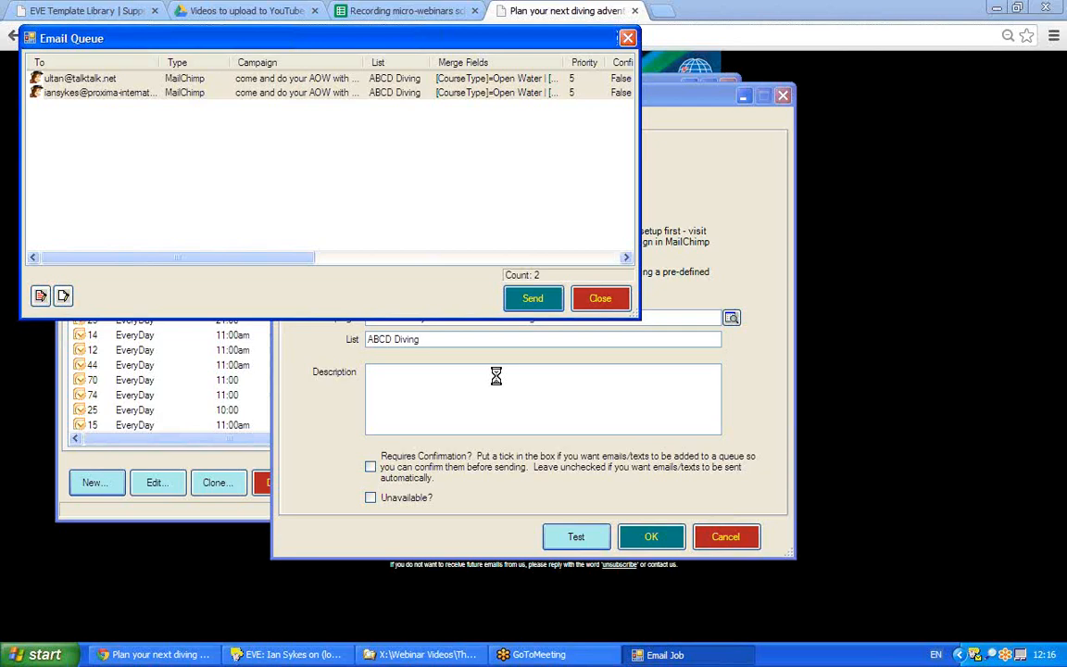
click(881, 381)
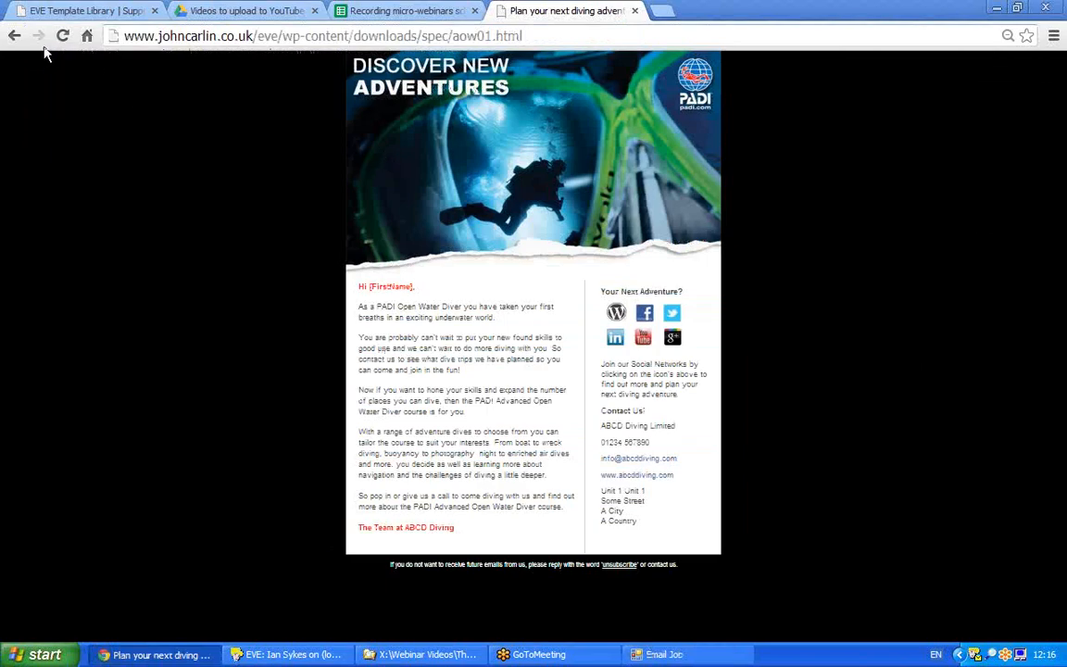
Go back three pages in the browser from the template post toward the library home.
click(14, 37)
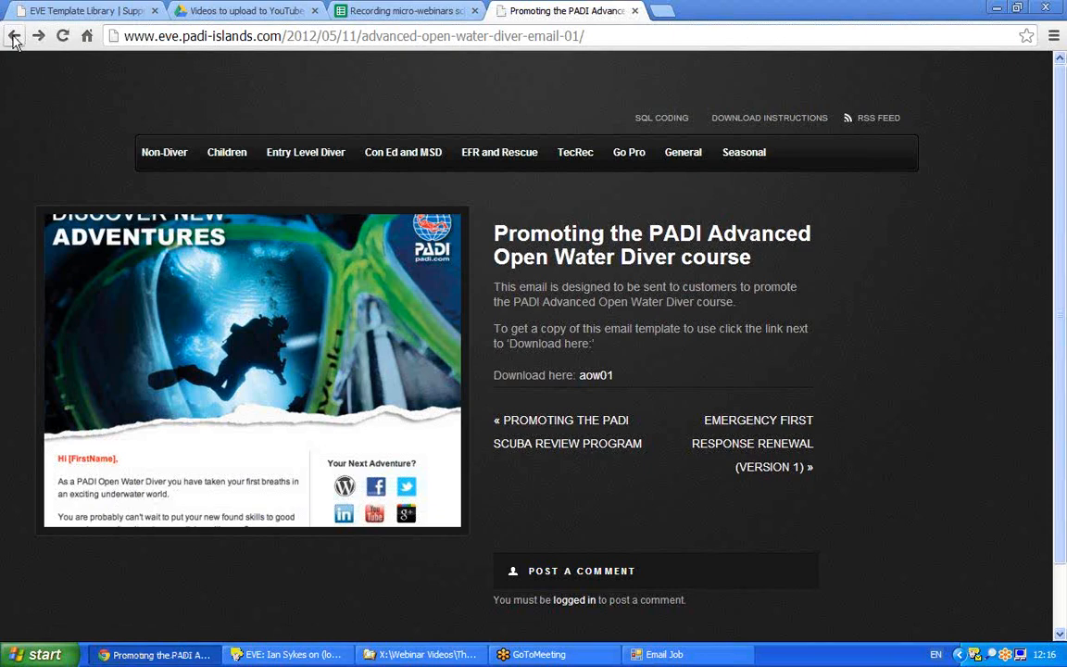
click(13, 37)
click(14, 37)
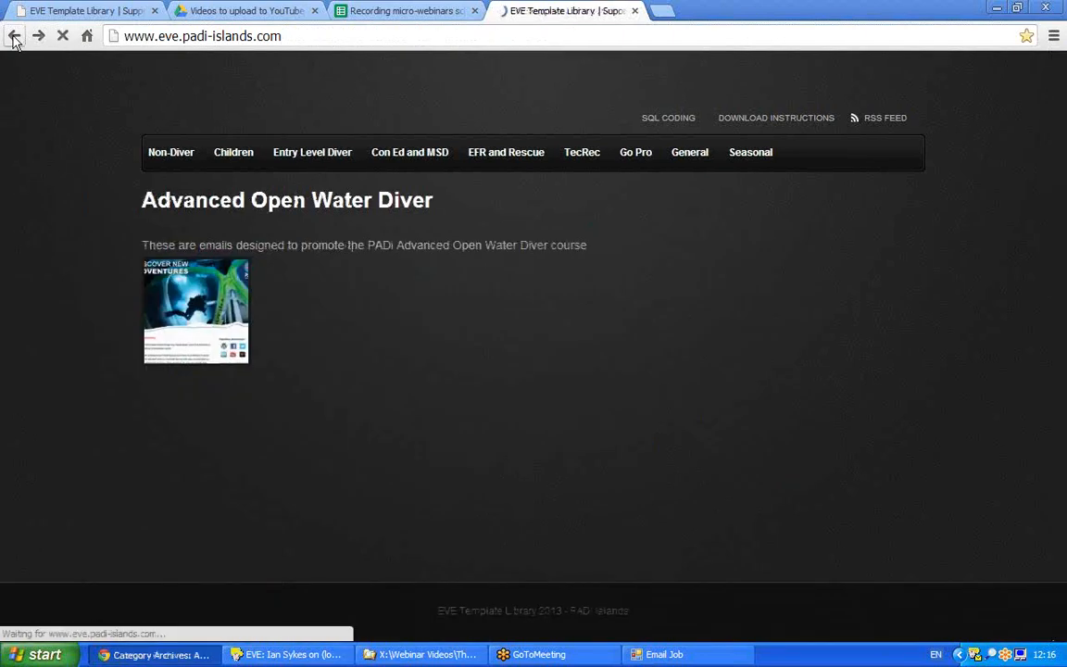